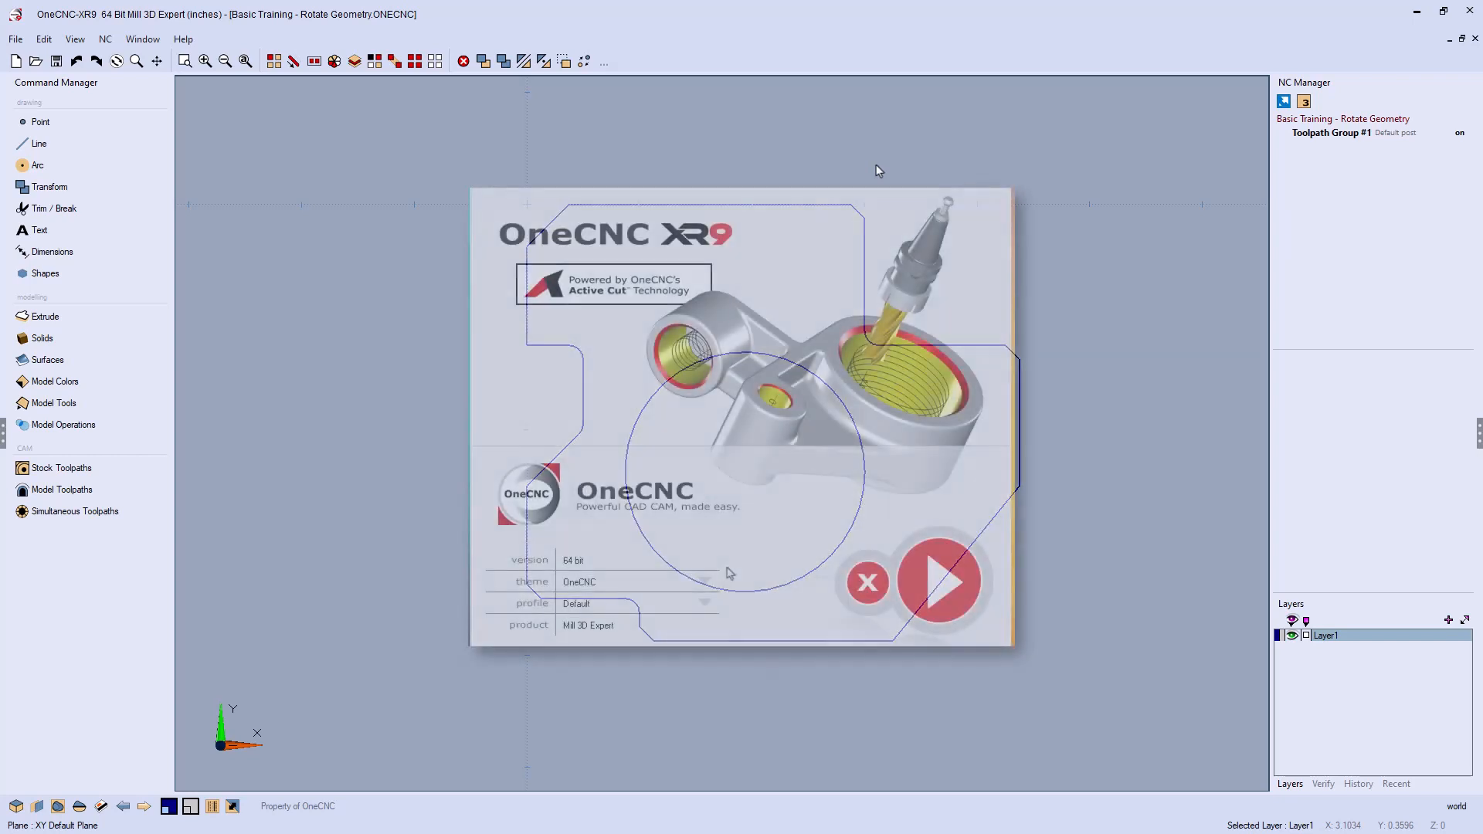
Step: Set the startup theme to Cool Blue
left_click(705, 583)
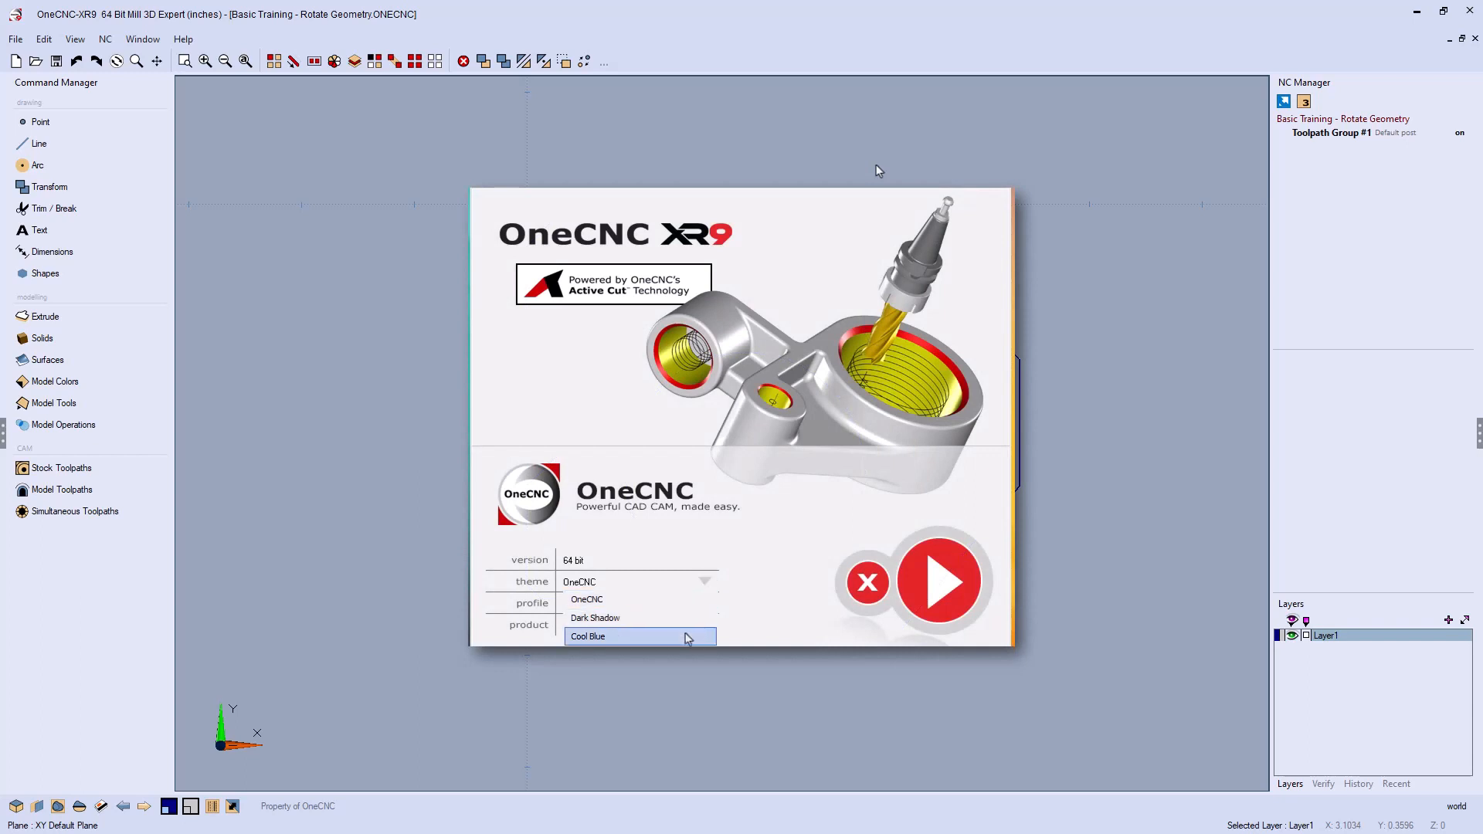
left_click(687, 636)
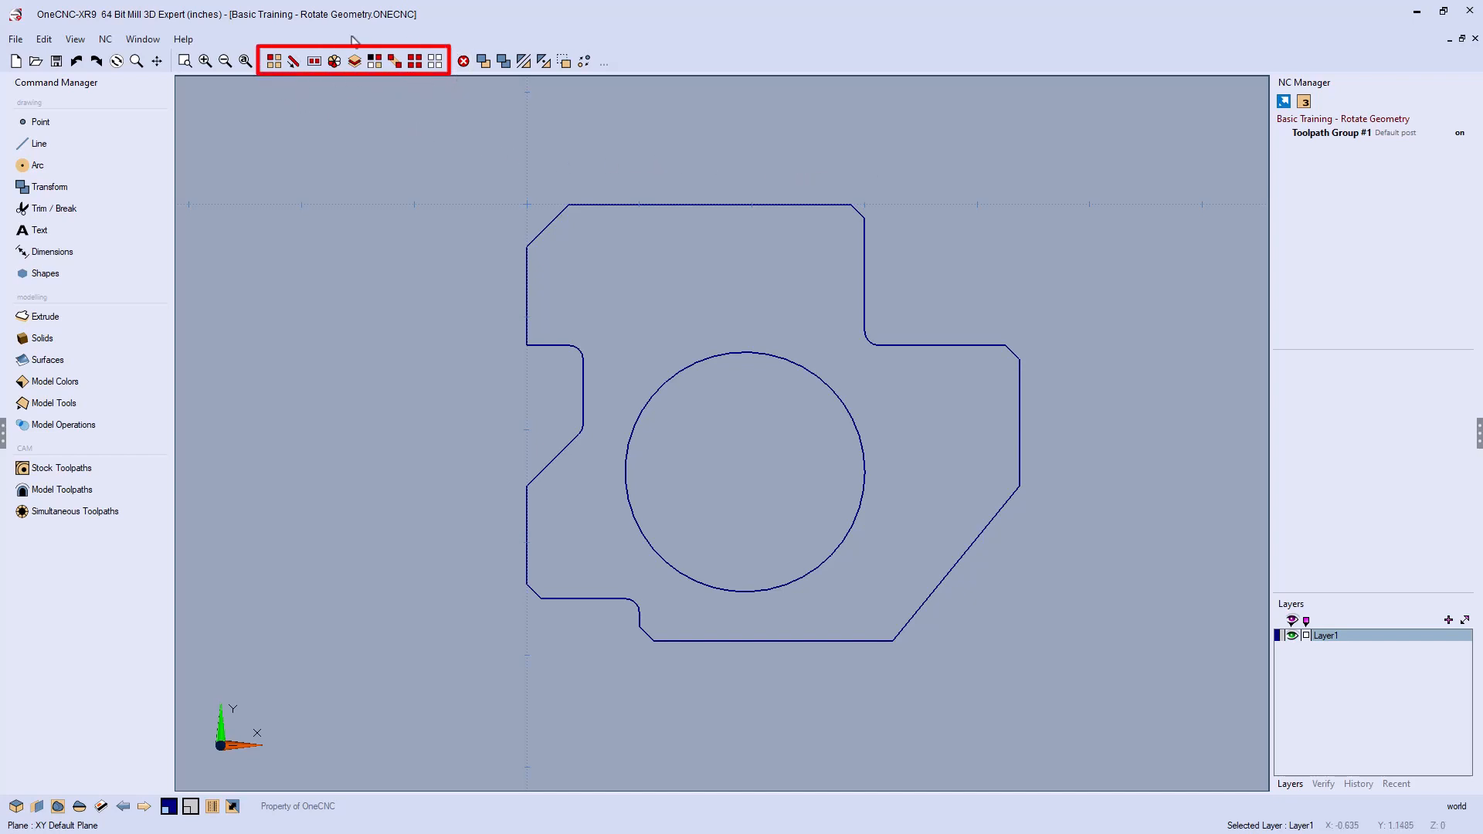
Step: Select the whole part profile and its circle with a region selection, and end the selection command
left_click(315, 67)
left_click(459, 152)
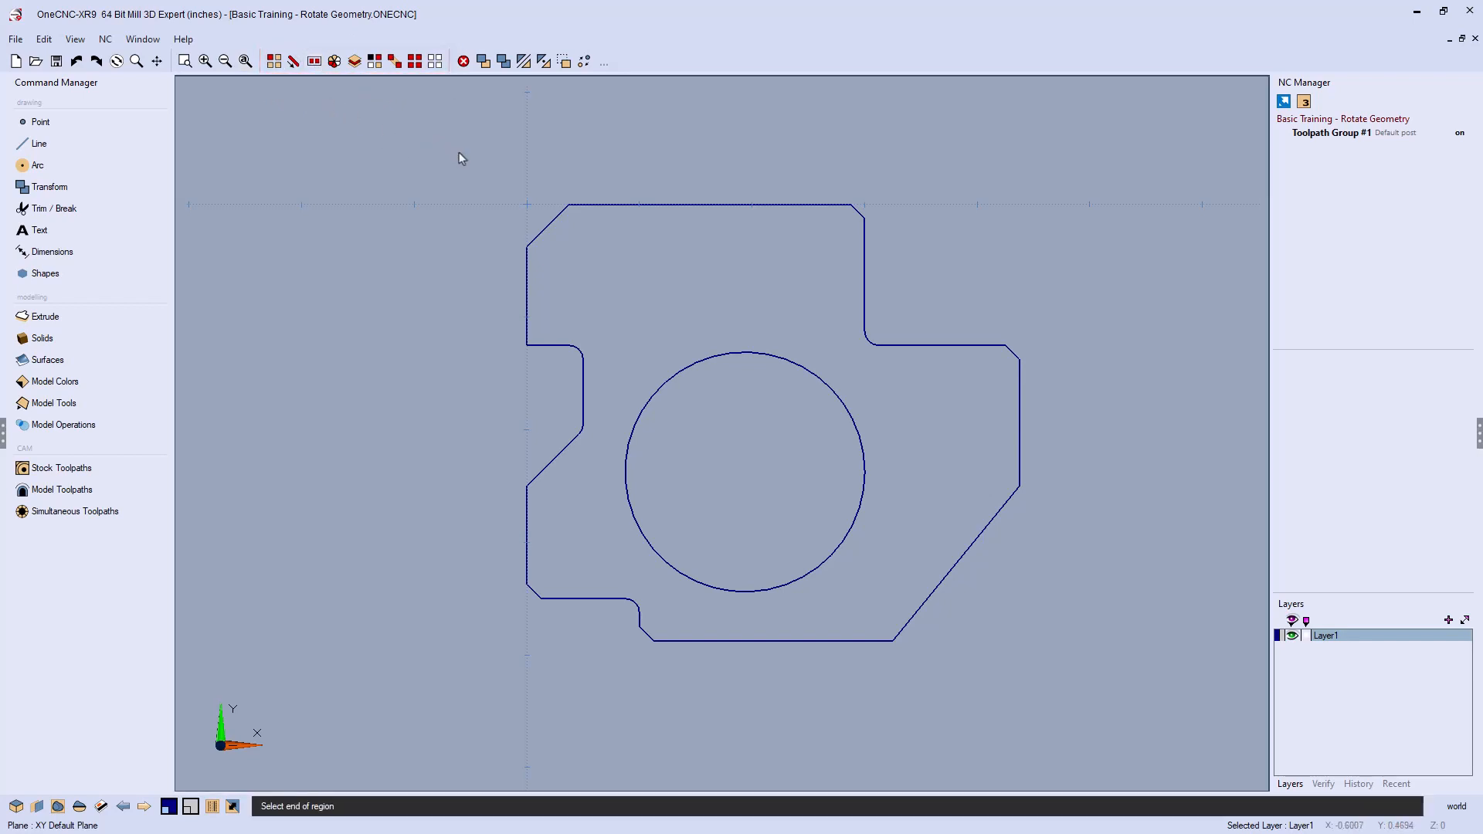
left_click(1069, 691)
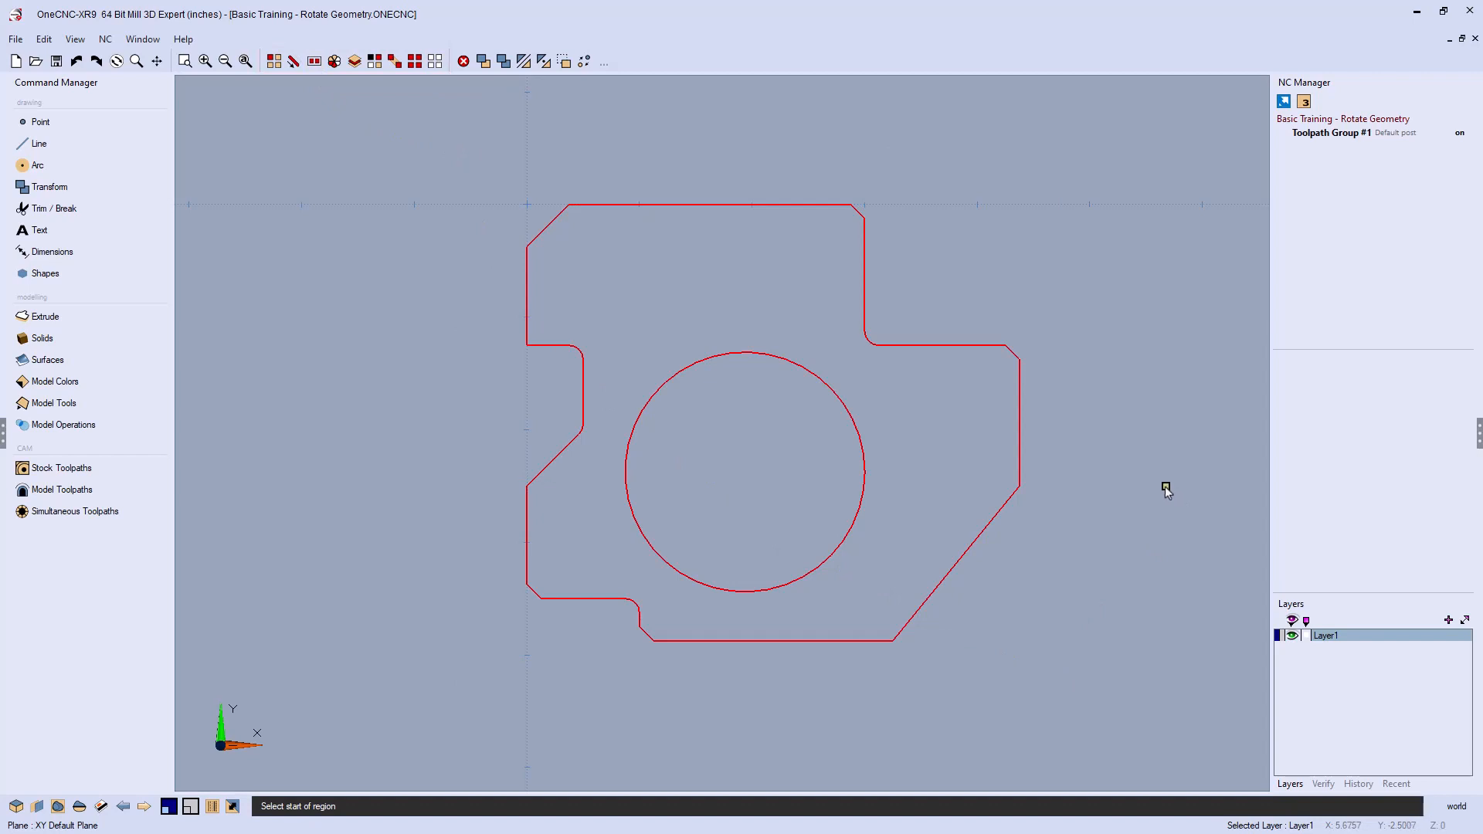
right_click(1164, 488)
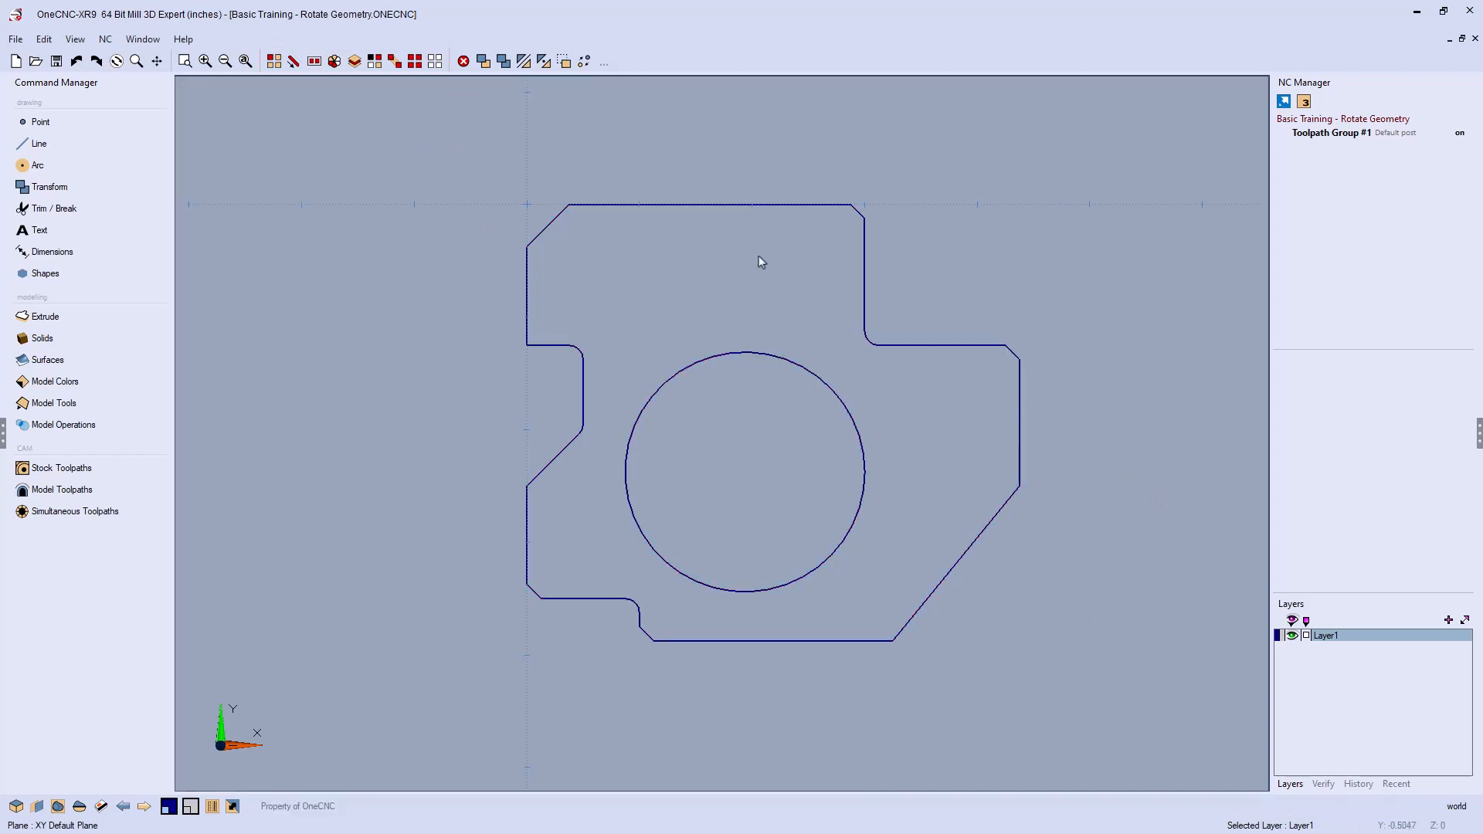
Step: Select all geometry of the dark blue colour using the colour selection, and clear the selection
left_click(375, 61)
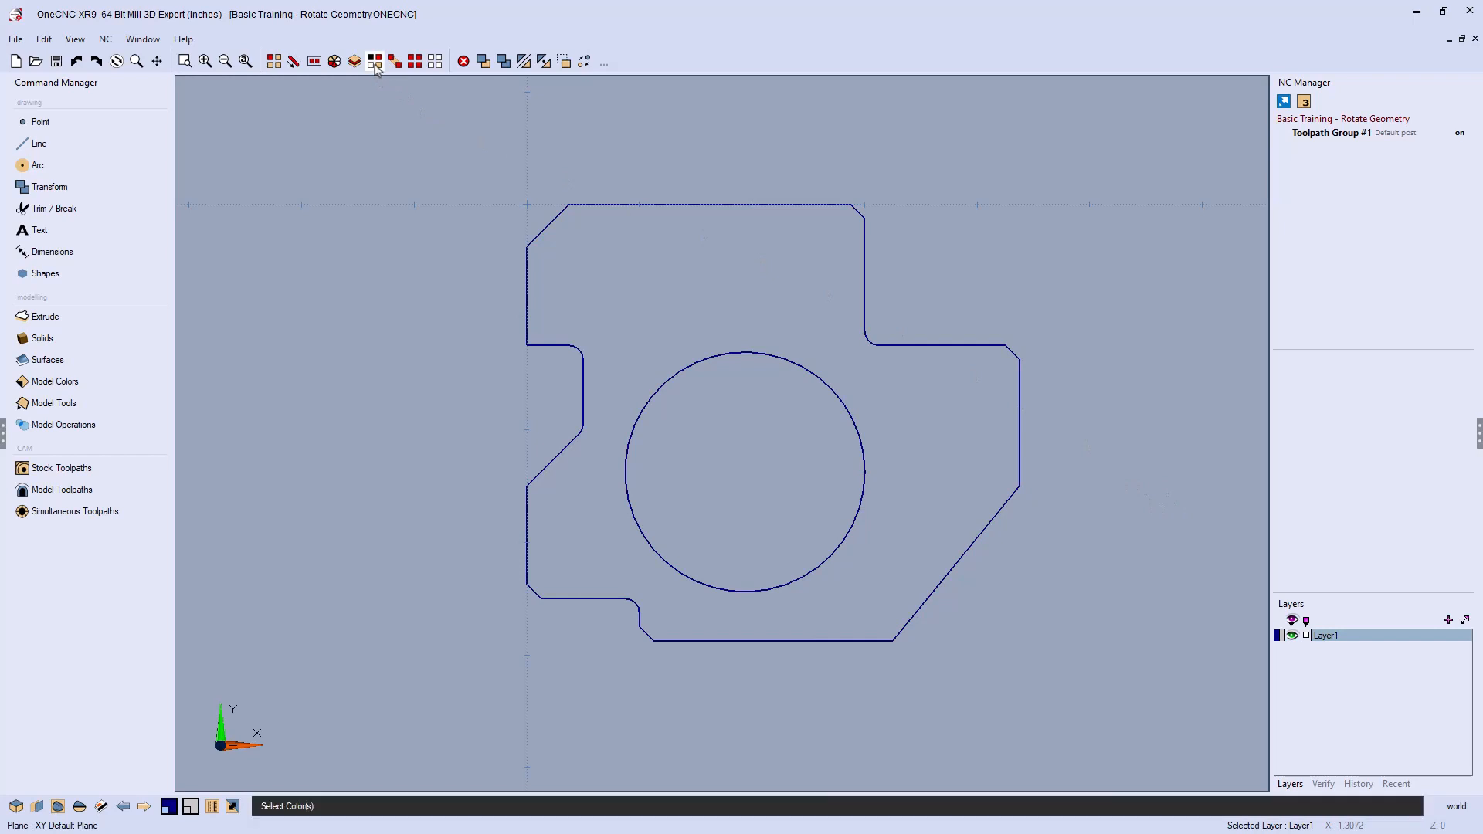
left_click_drag(459, 104, 245, 95)
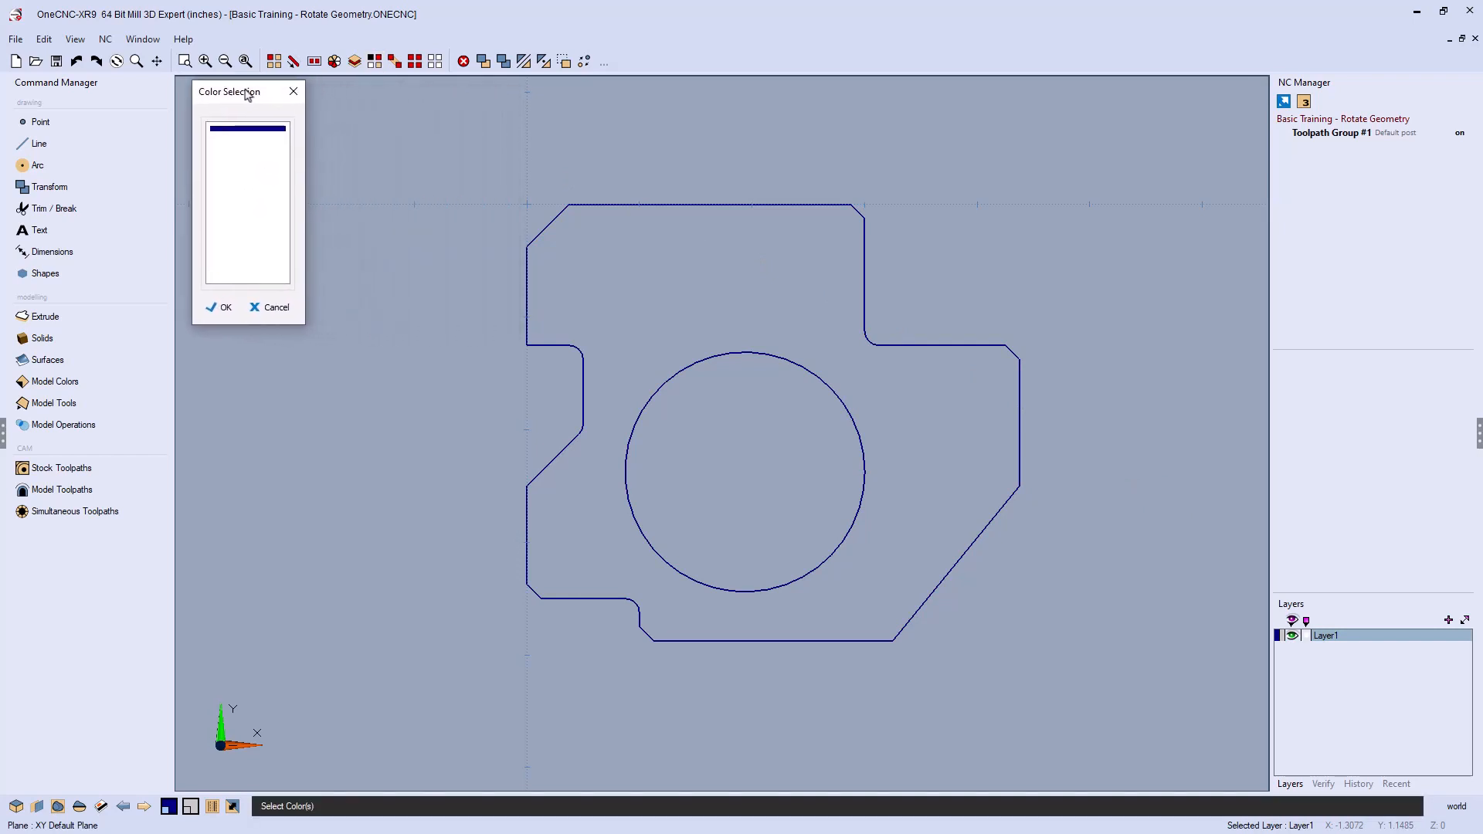
left_click(248, 129)
left_click(219, 308)
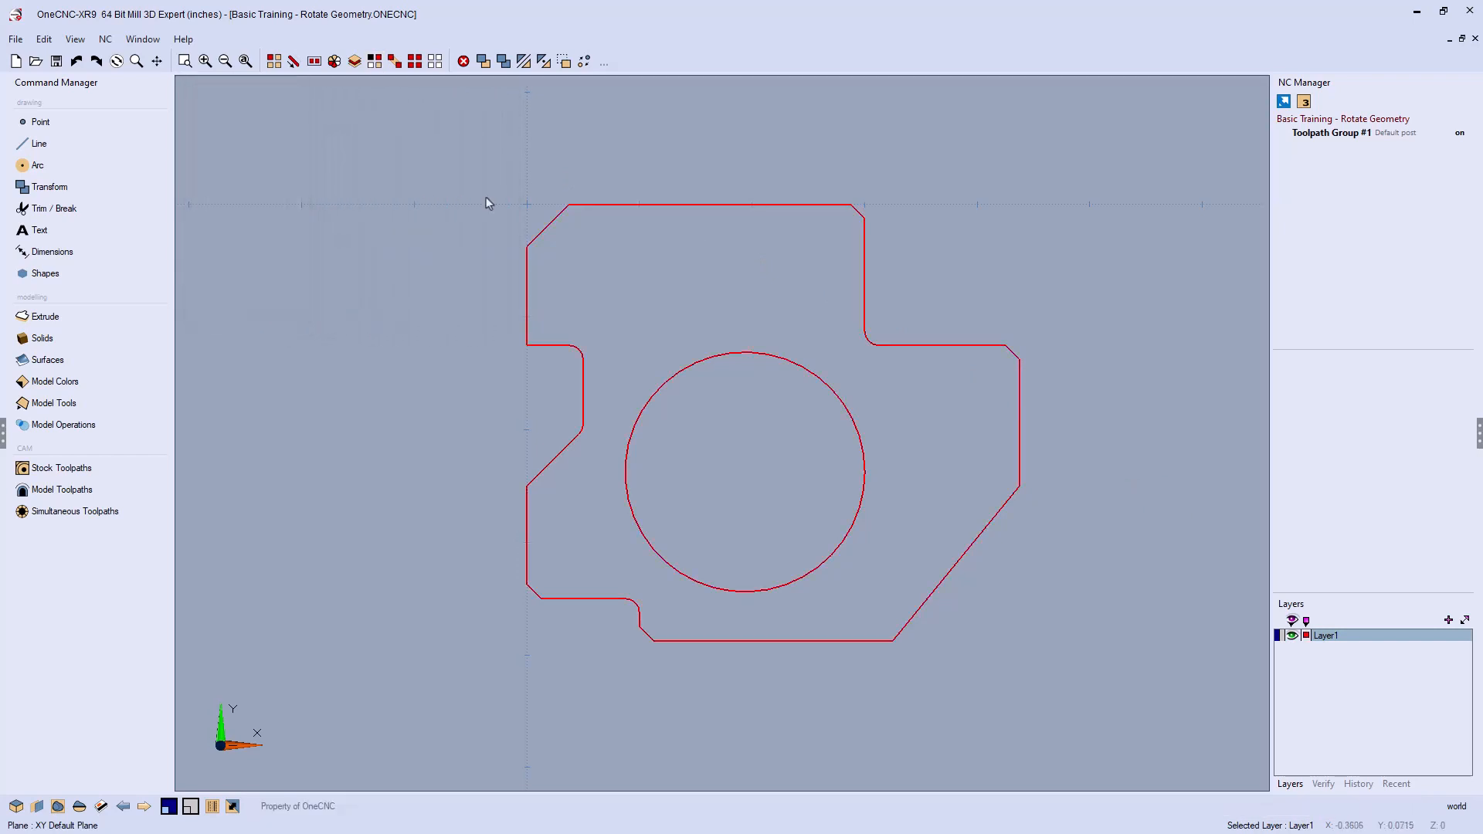
left_click(428, 194)
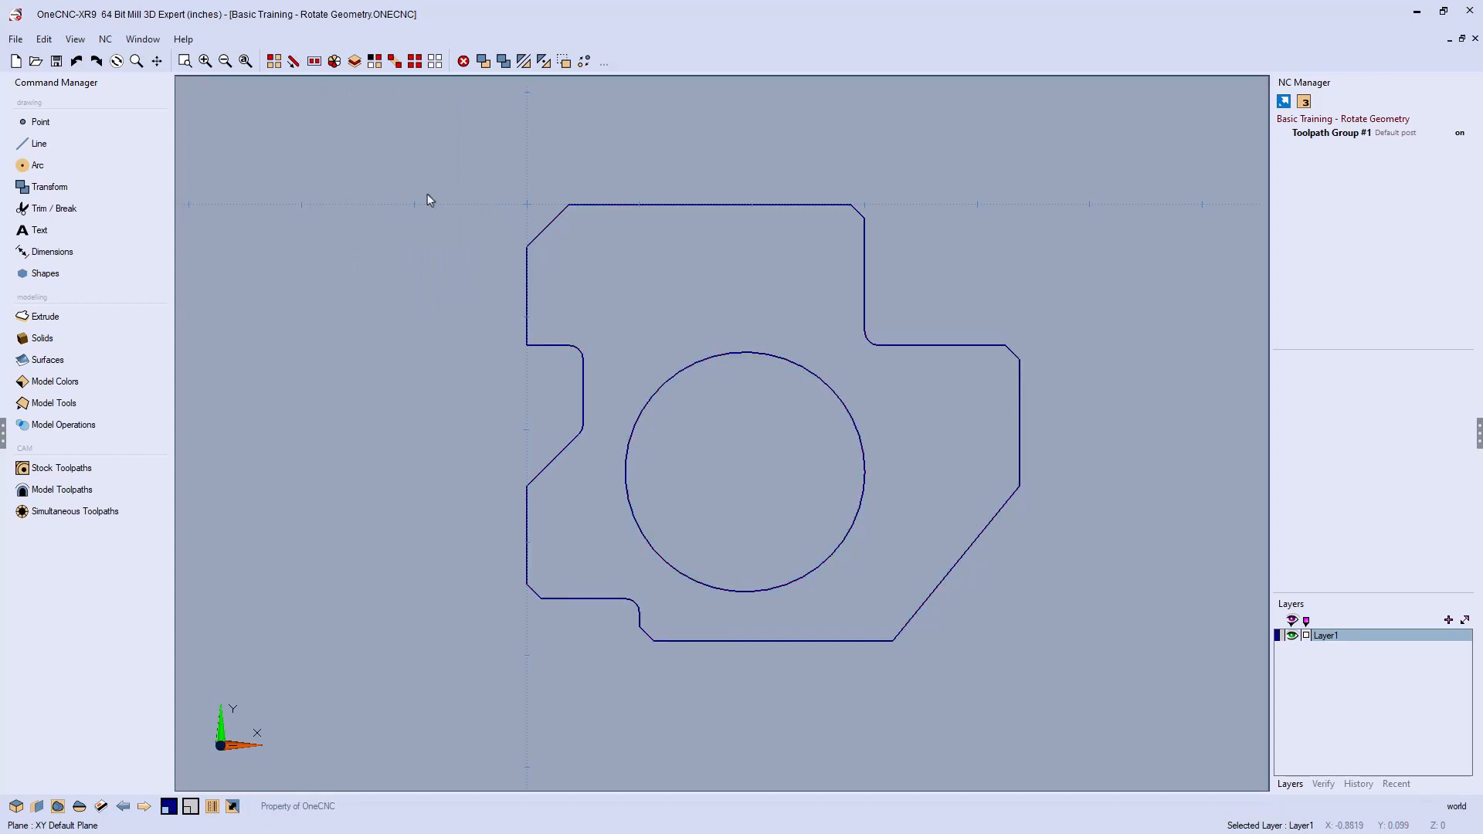
Step: Select all geometry and try the Rotate command around a point on the X axis at X -2
key("ctrl+a")
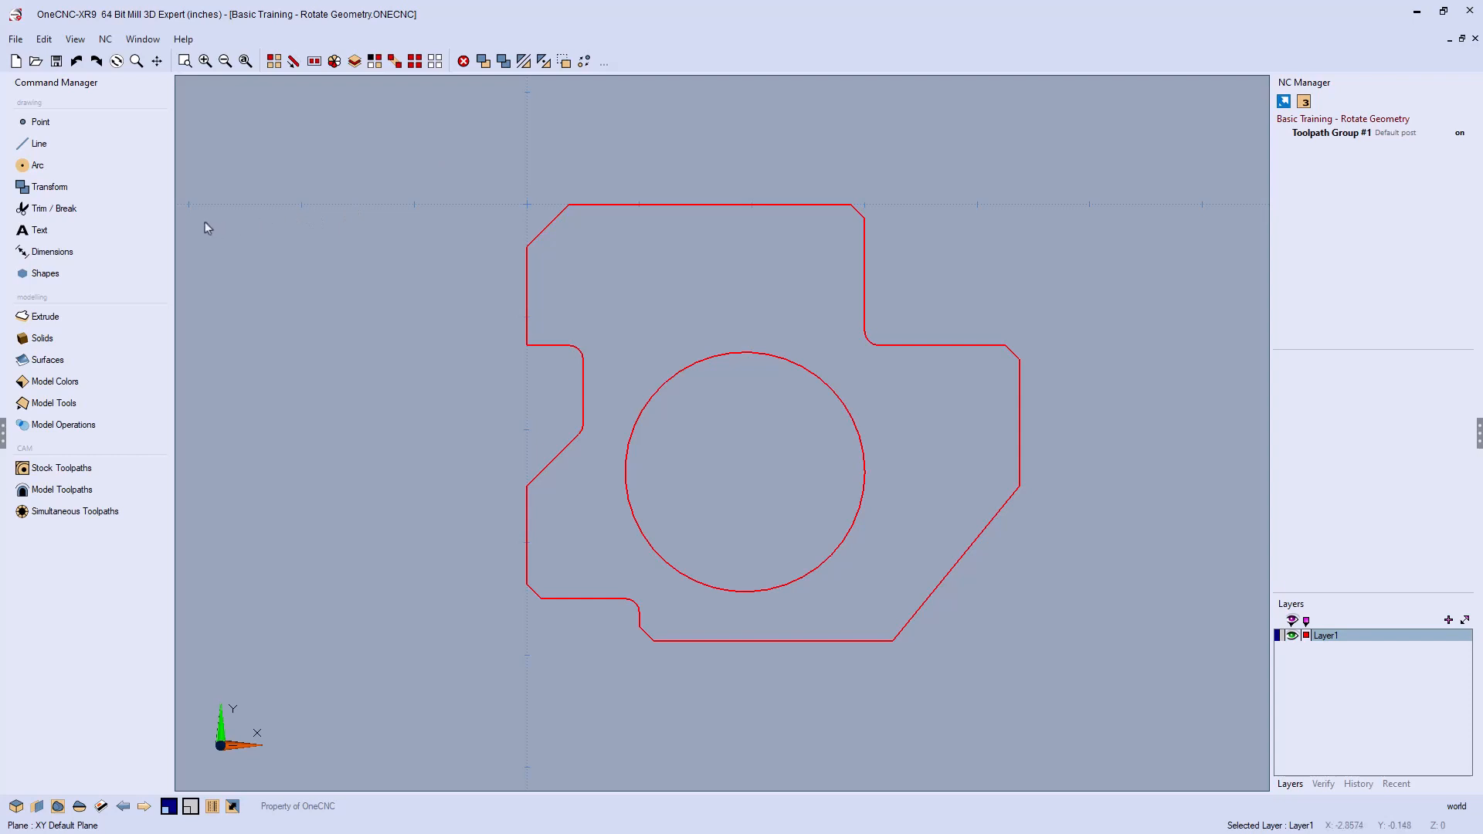
left_click(68, 191)
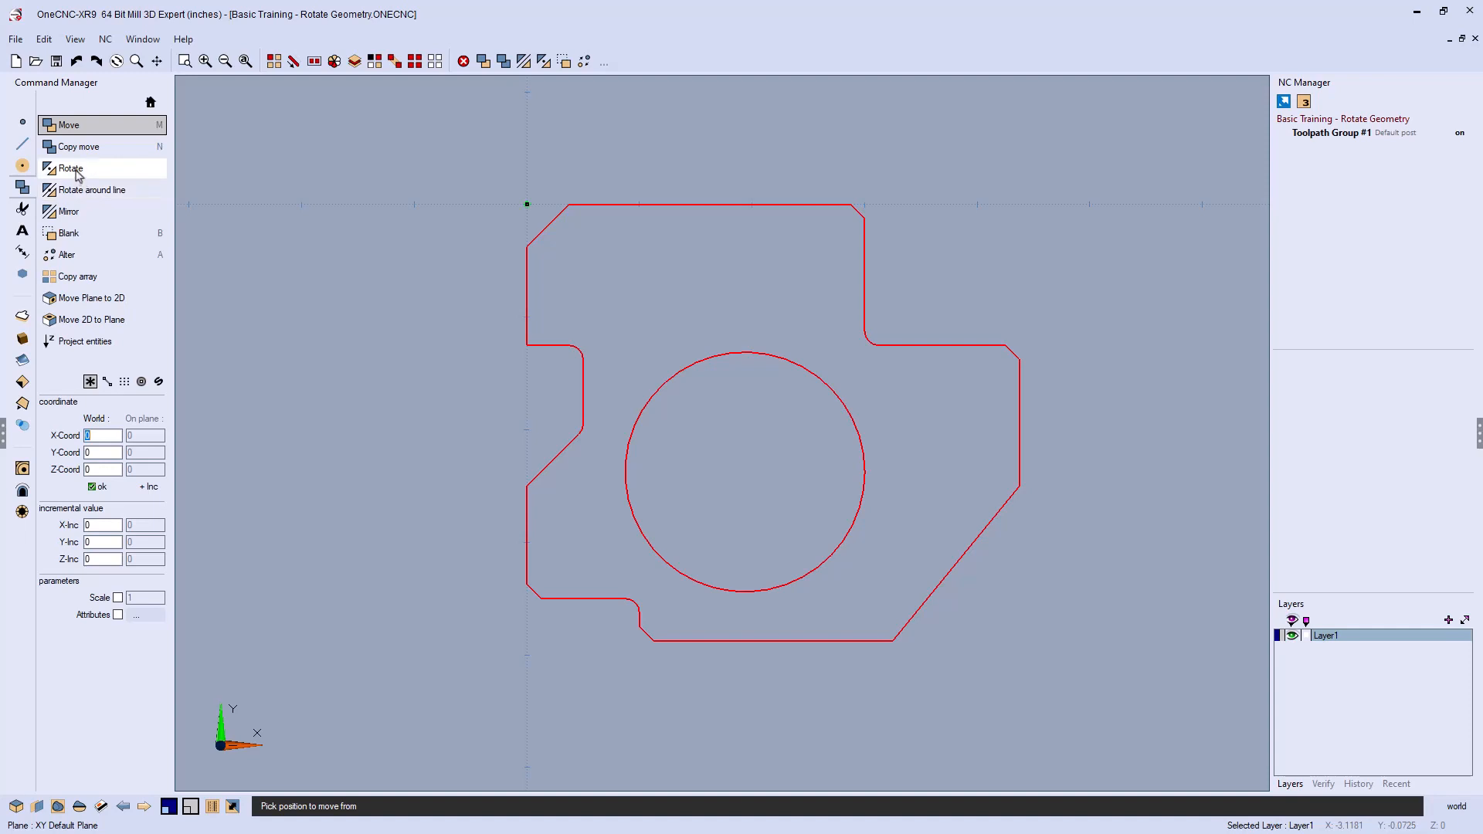
left_click(78, 172)
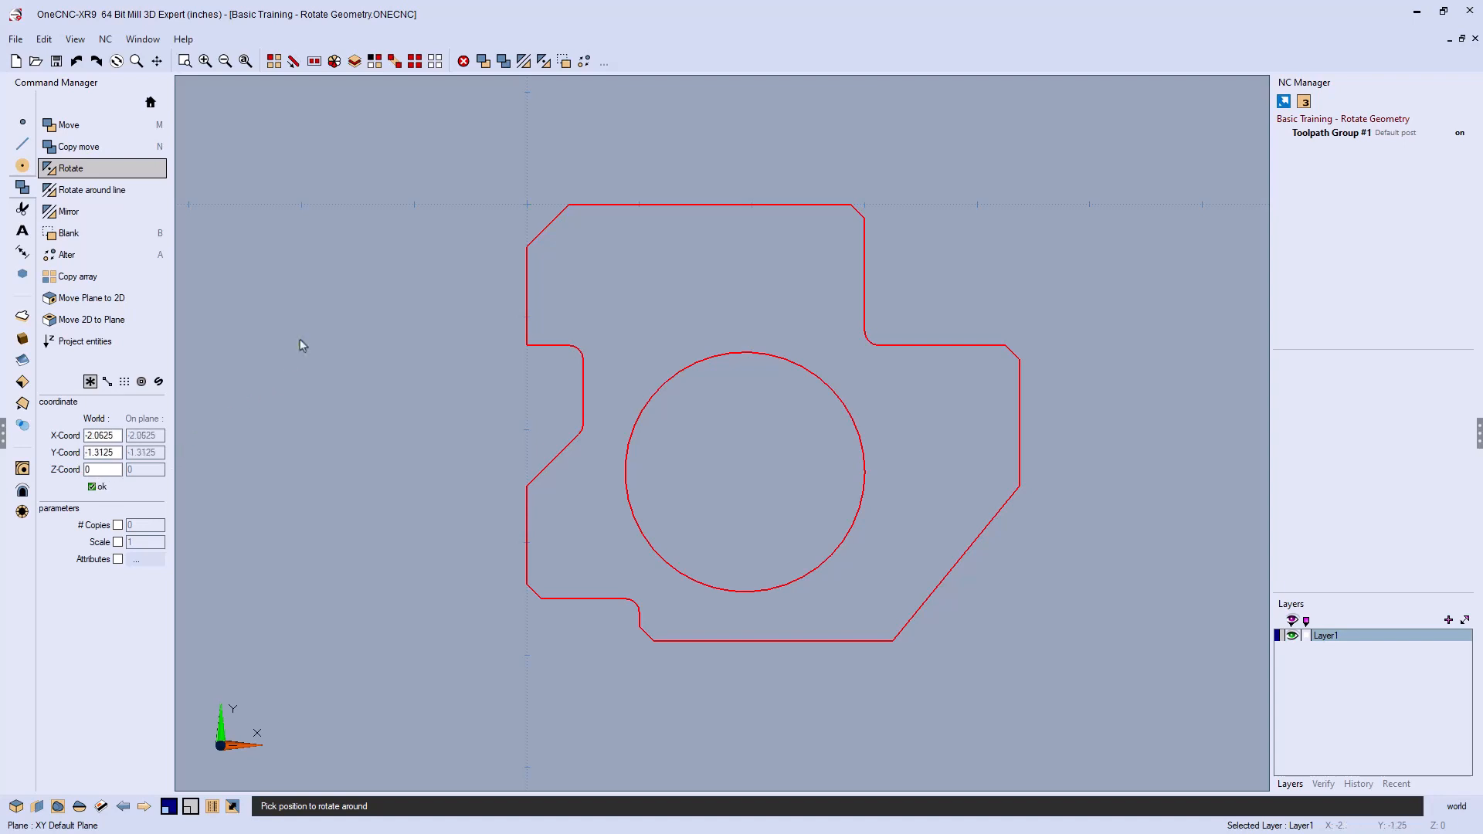
left_click(298, 208)
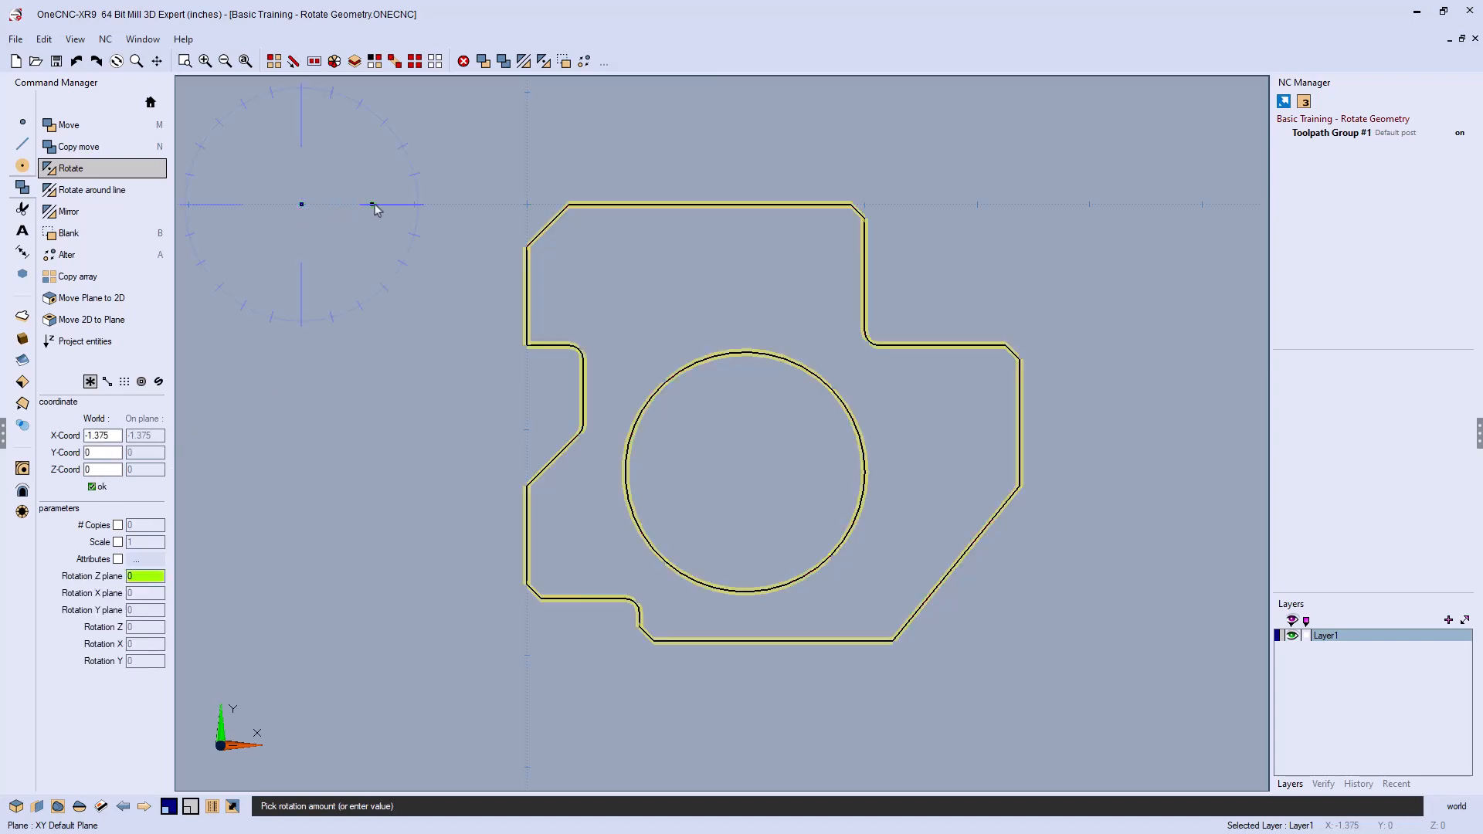
left_click(418, 205)
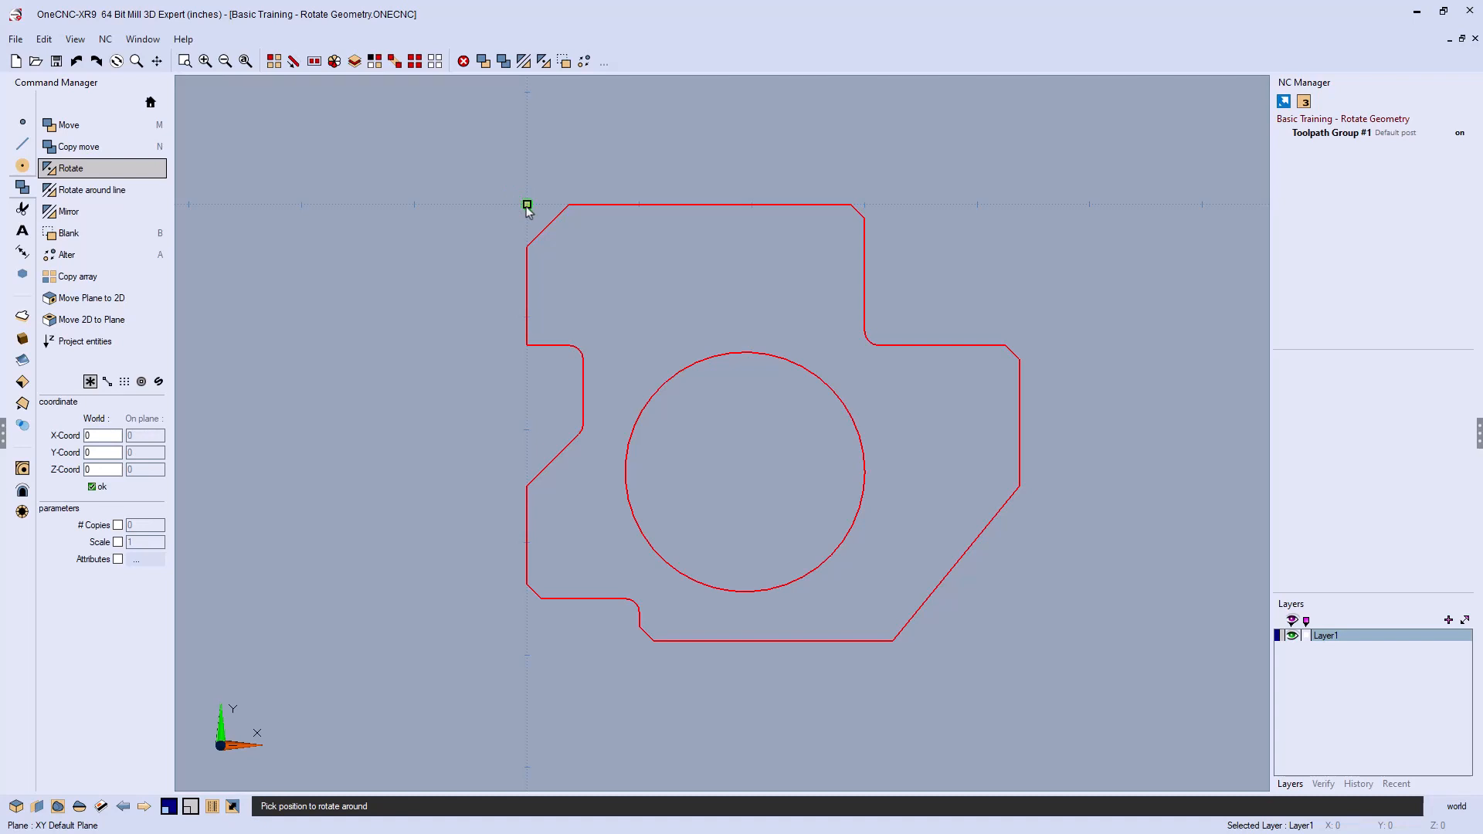
Step: Rotate the selected geometry 60 degrees around the Z axis, using the origin as the rotation centre
left_click(527, 205)
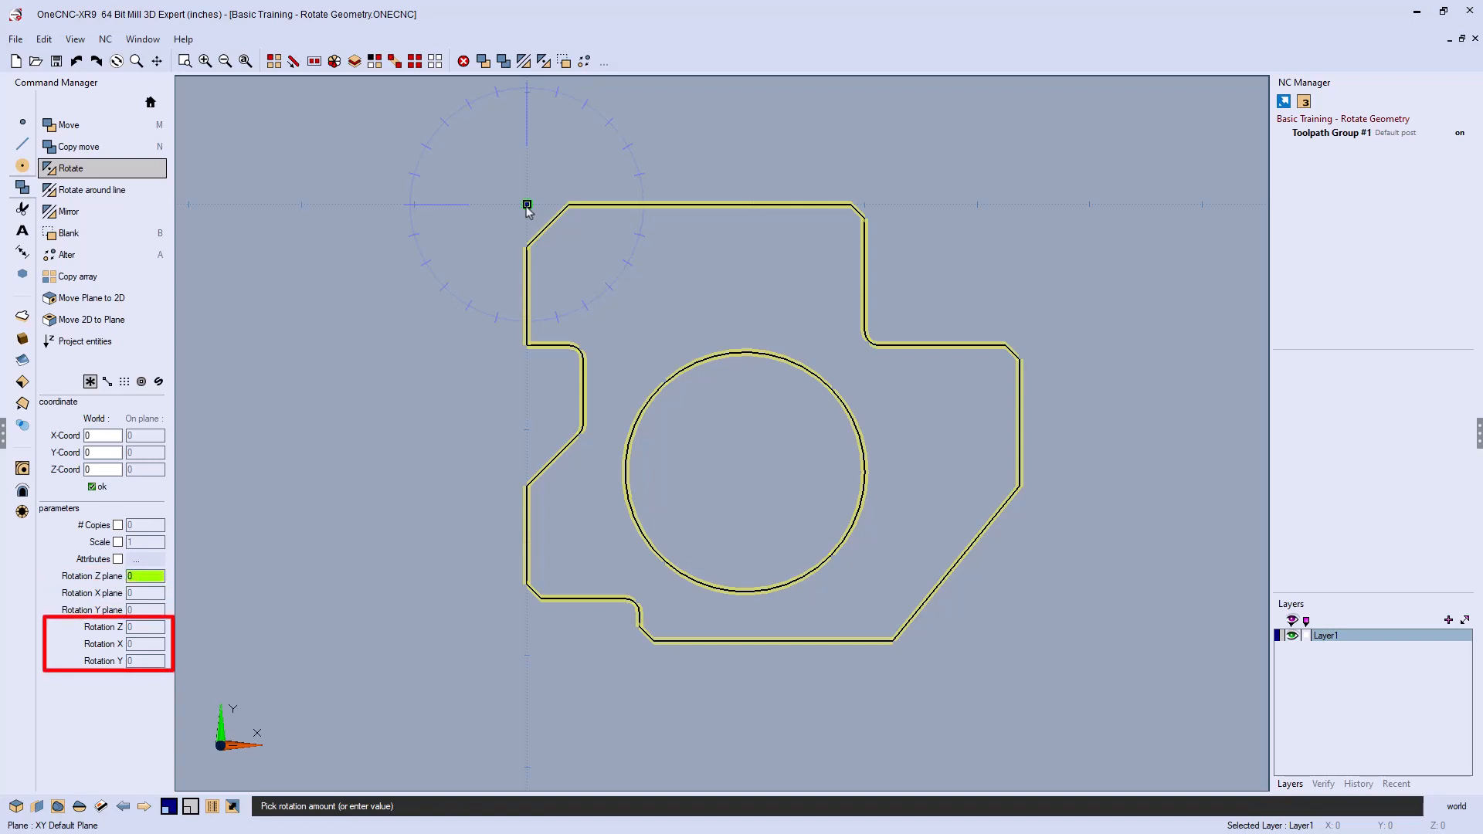
left_click(139, 627)
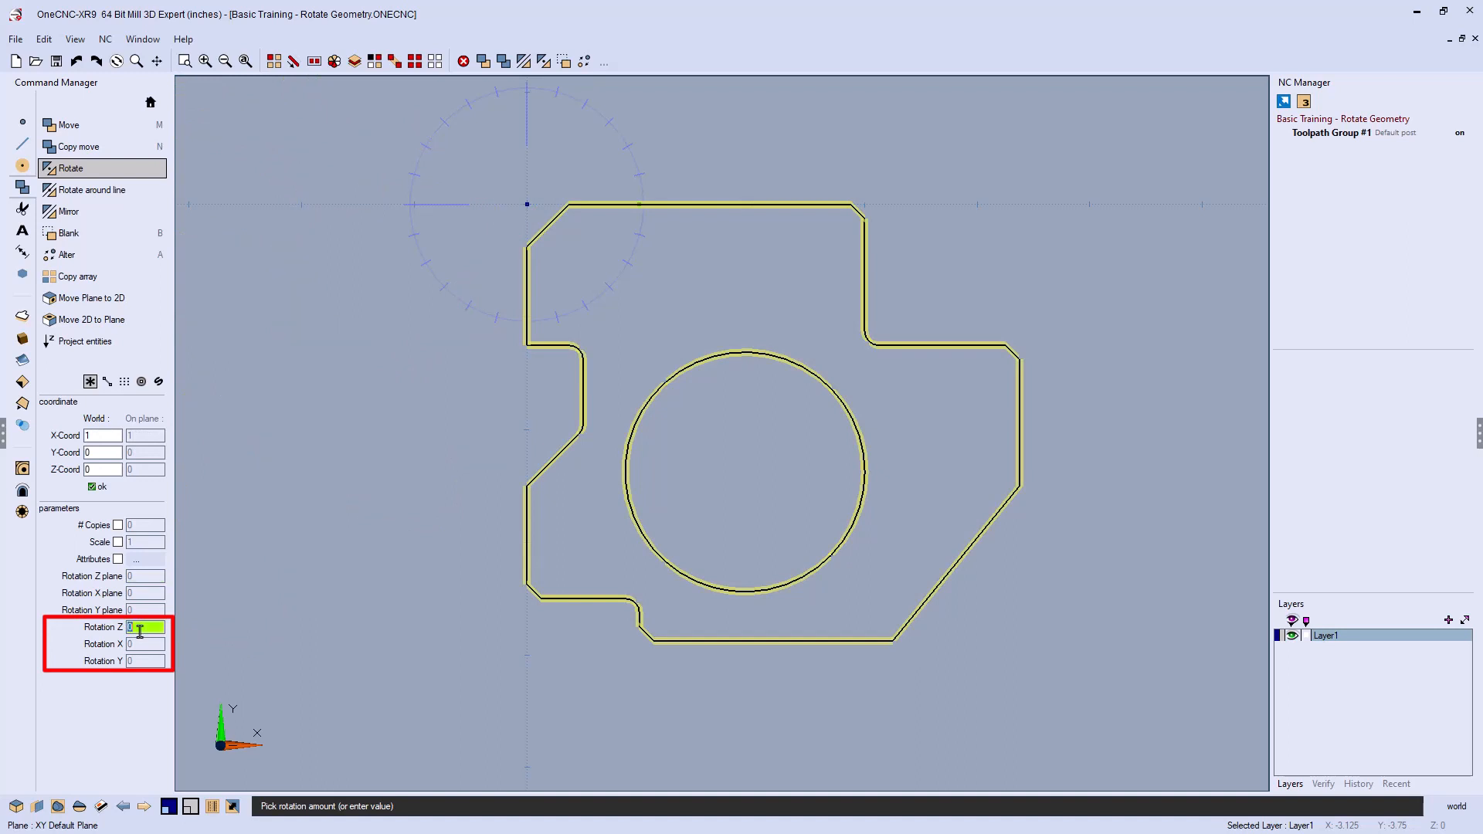
left_click(140, 644)
left_click(140, 661)
left_click(143, 644)
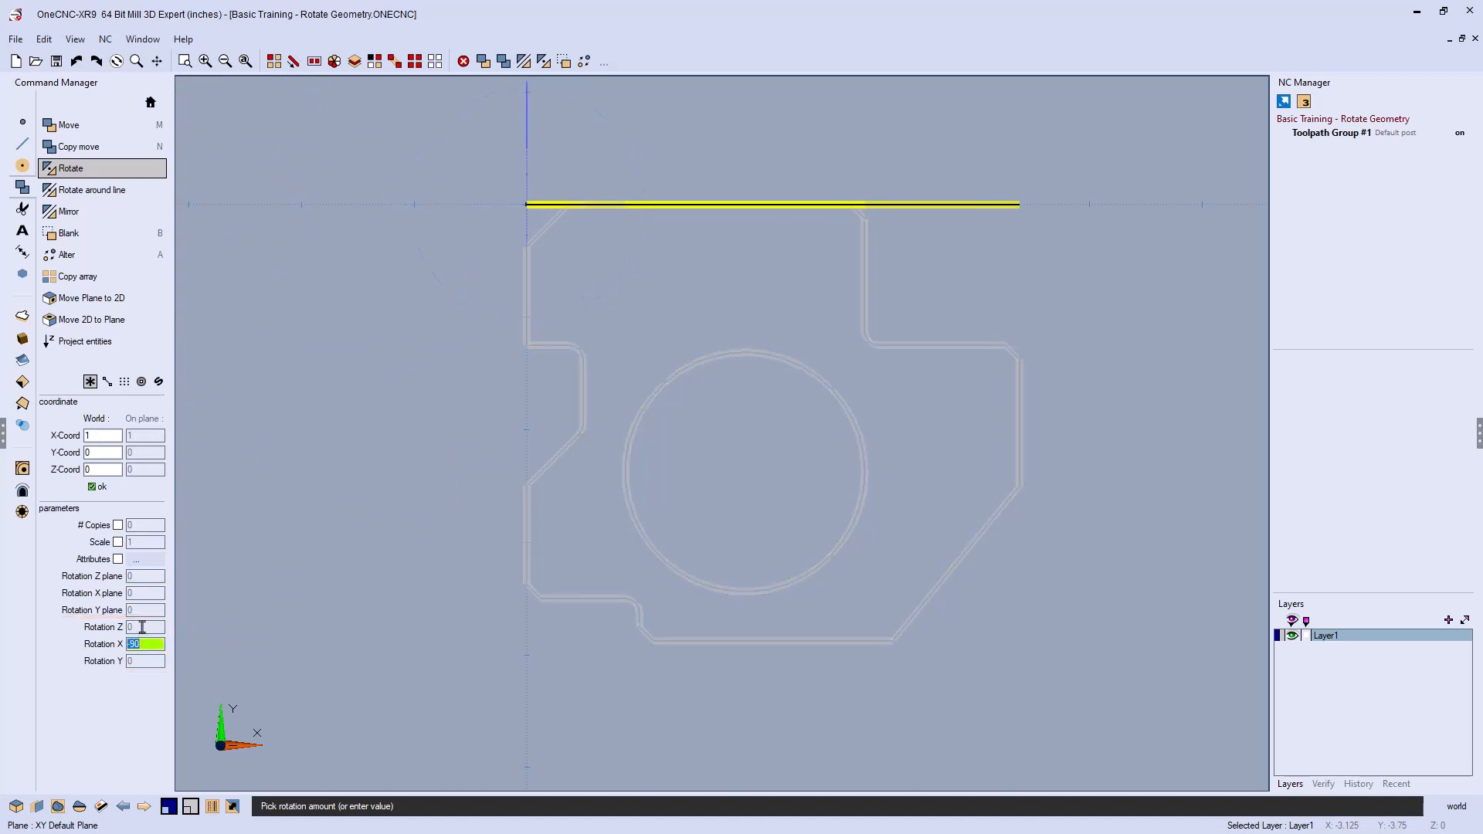
left_click(142, 627)
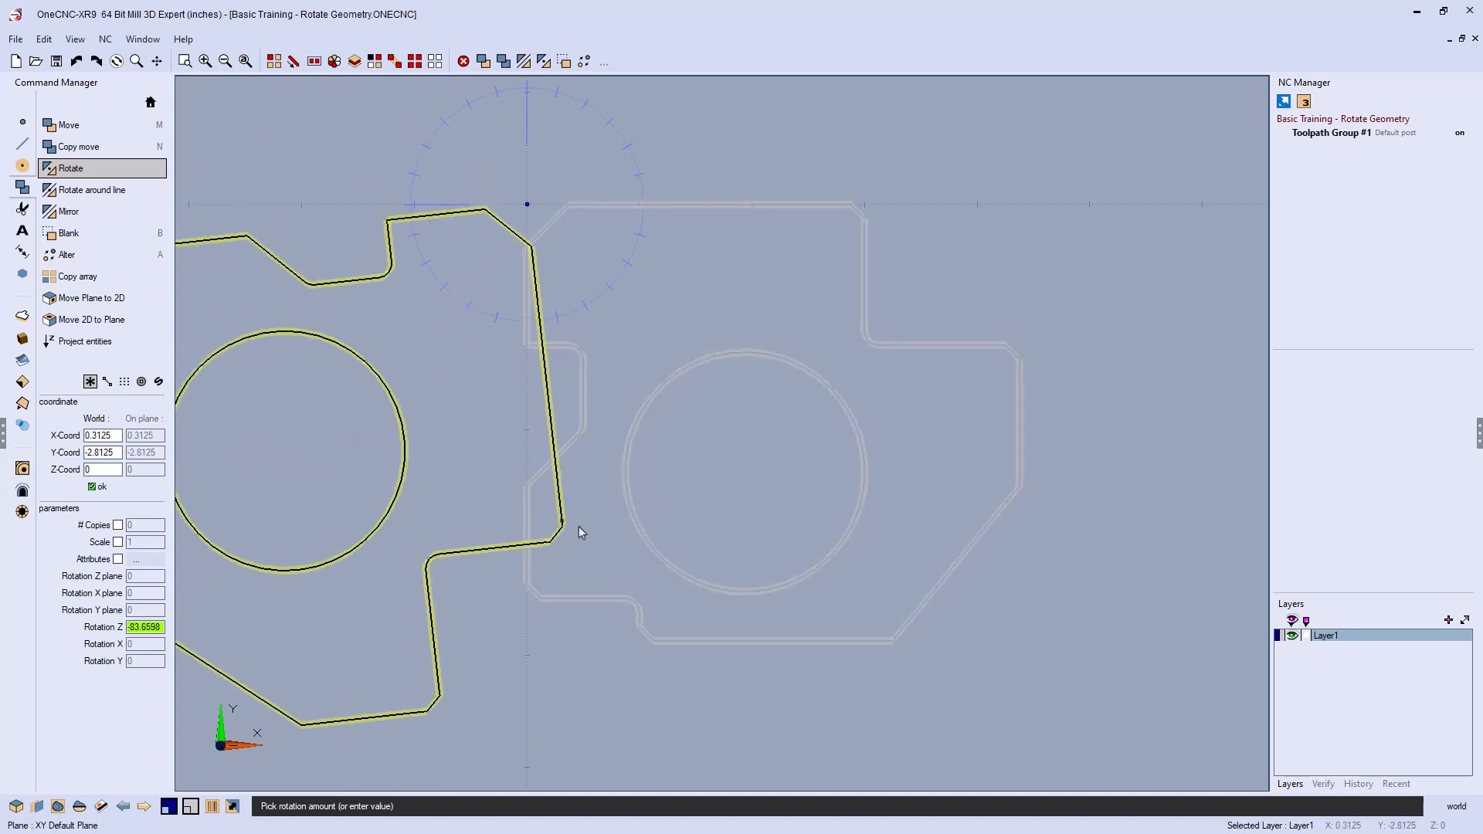
middle_click_drag(634, 542, 729, 596)
middle_click_drag(751, 566, 762, 434)
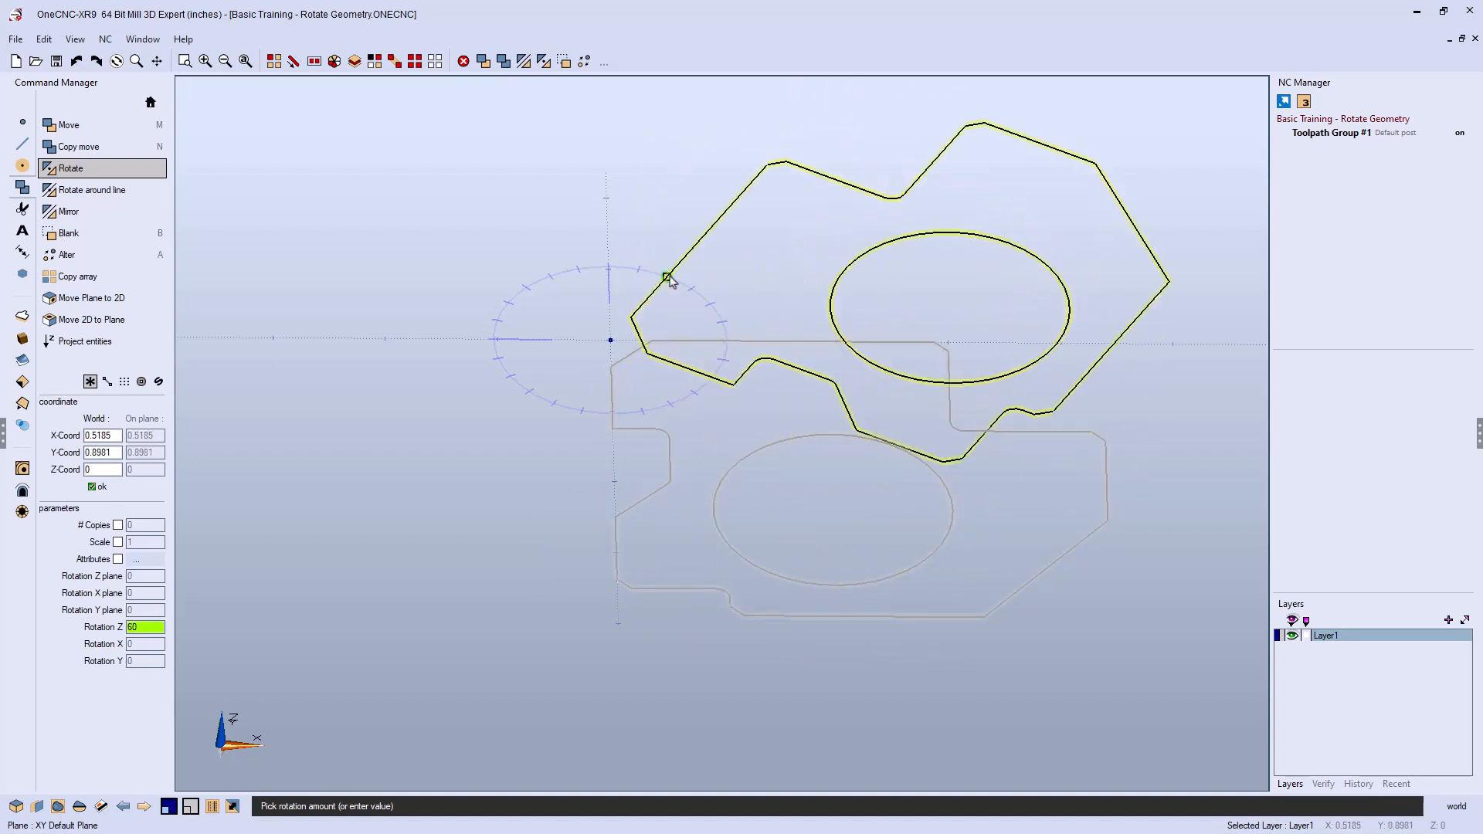
left_click(668, 278)
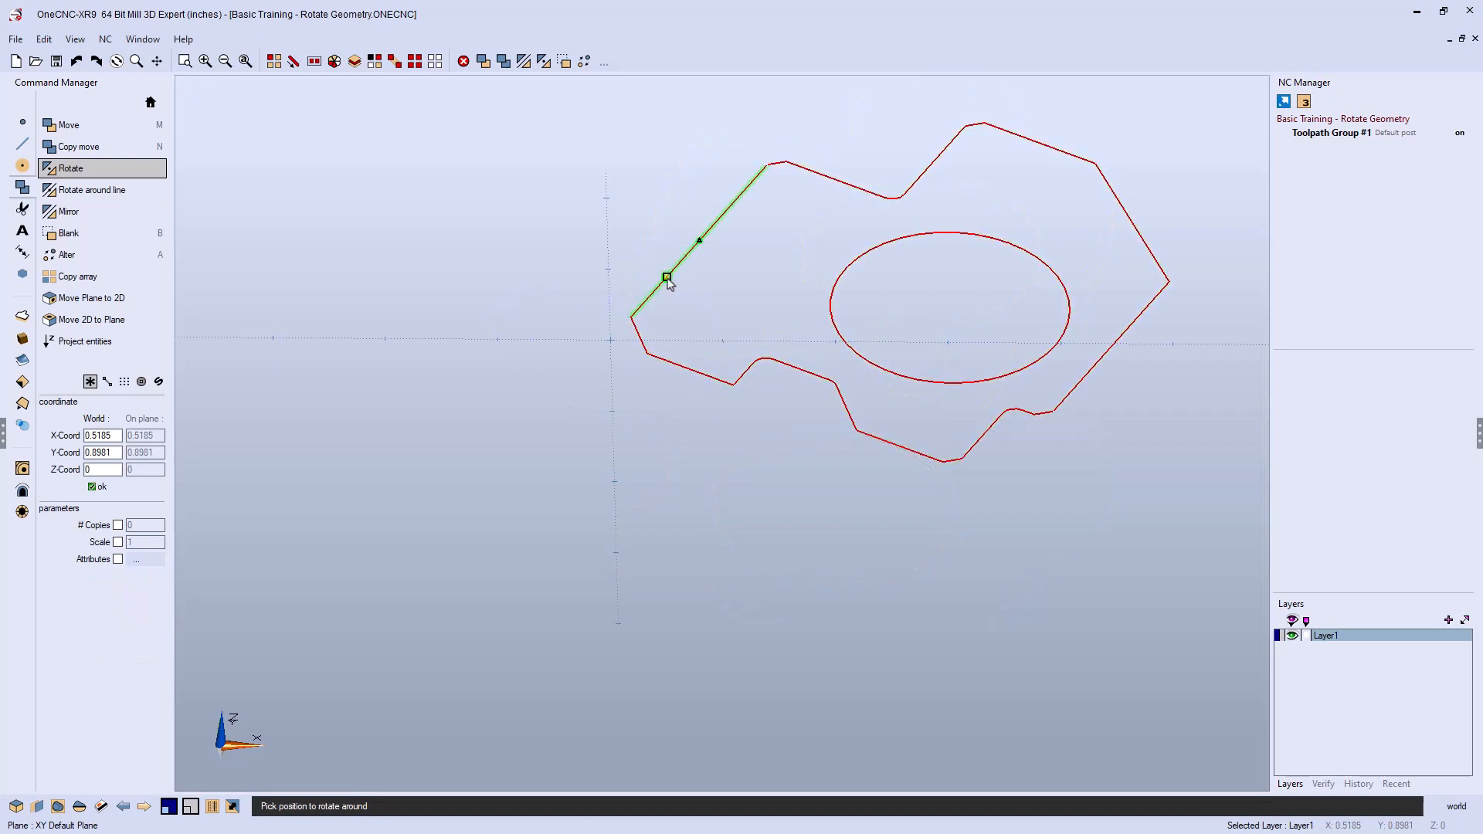
Step: Rotate the selected geometry -30 degrees around the Y axis about the origin, and leave the Rotate command
left_click(610, 339)
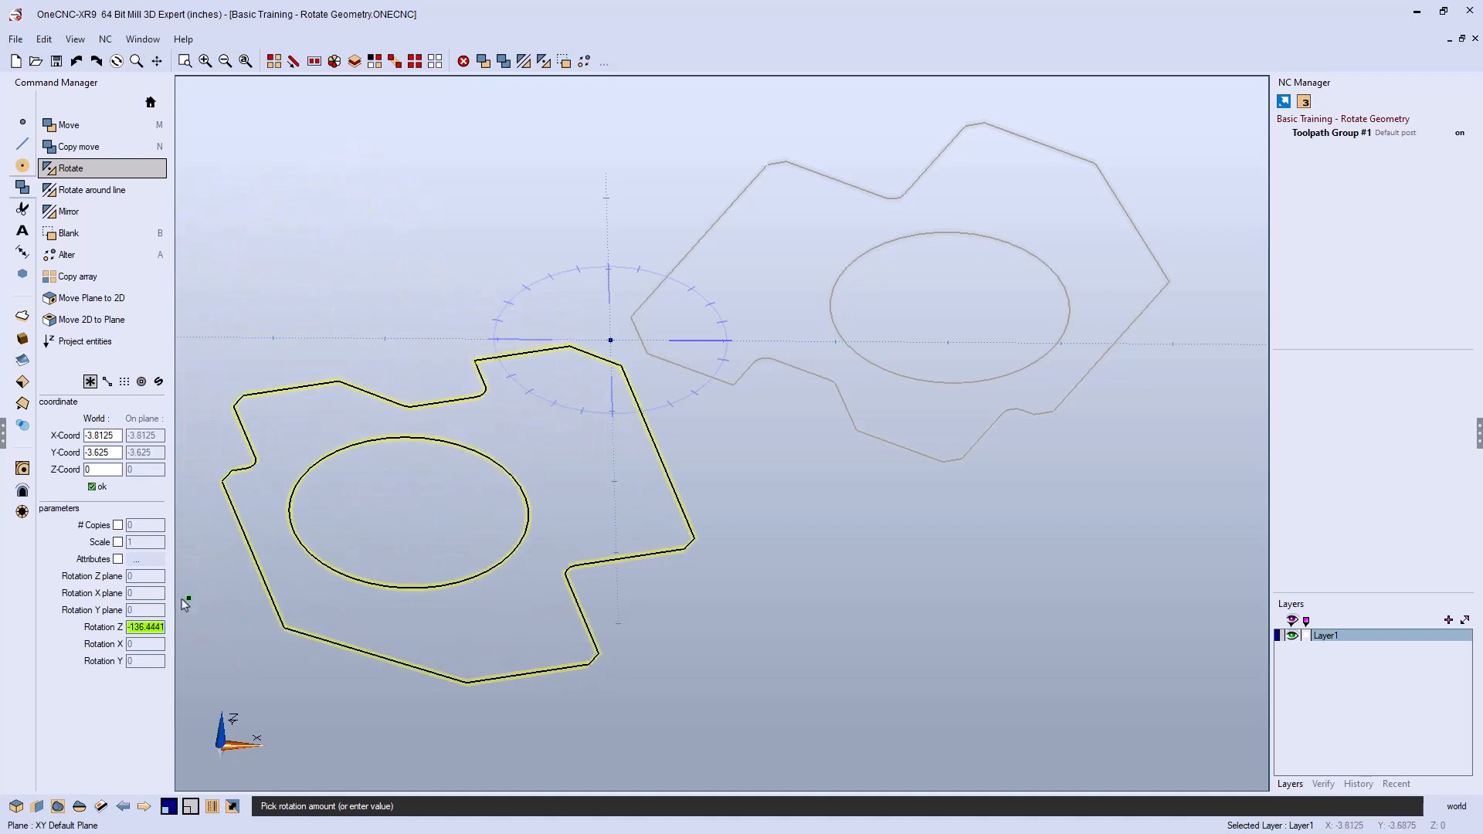
left_click(145, 661)
type("-180")
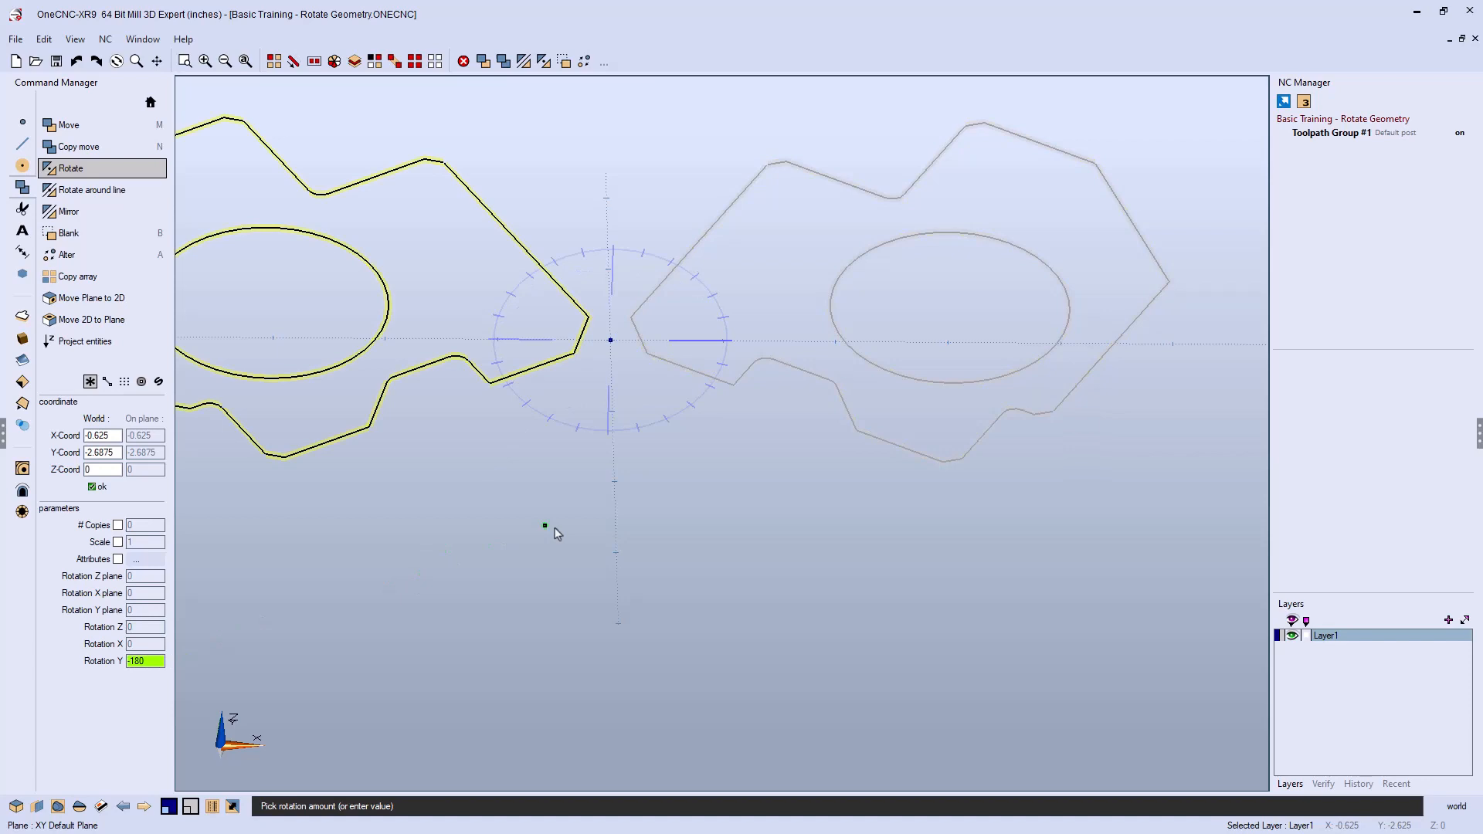
mouse_move(546, 523)
middle_mouse_down()
mouse_move(672, 502)
mouse_move(672, 553)
mouse_move(647, 529)
middle_mouse_up()
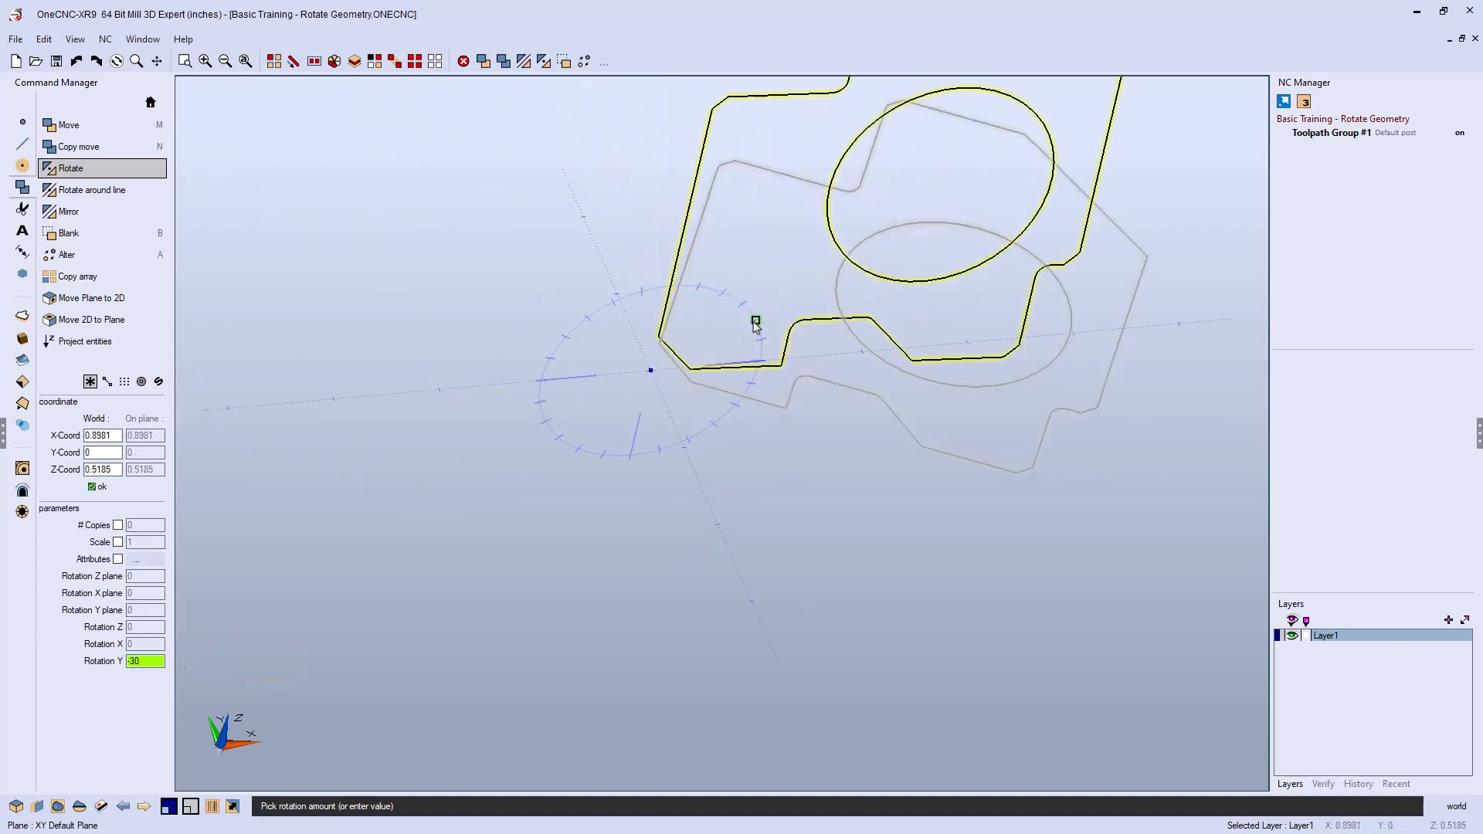
key("Return")
middle_click_drag(776, 433, 749, 407)
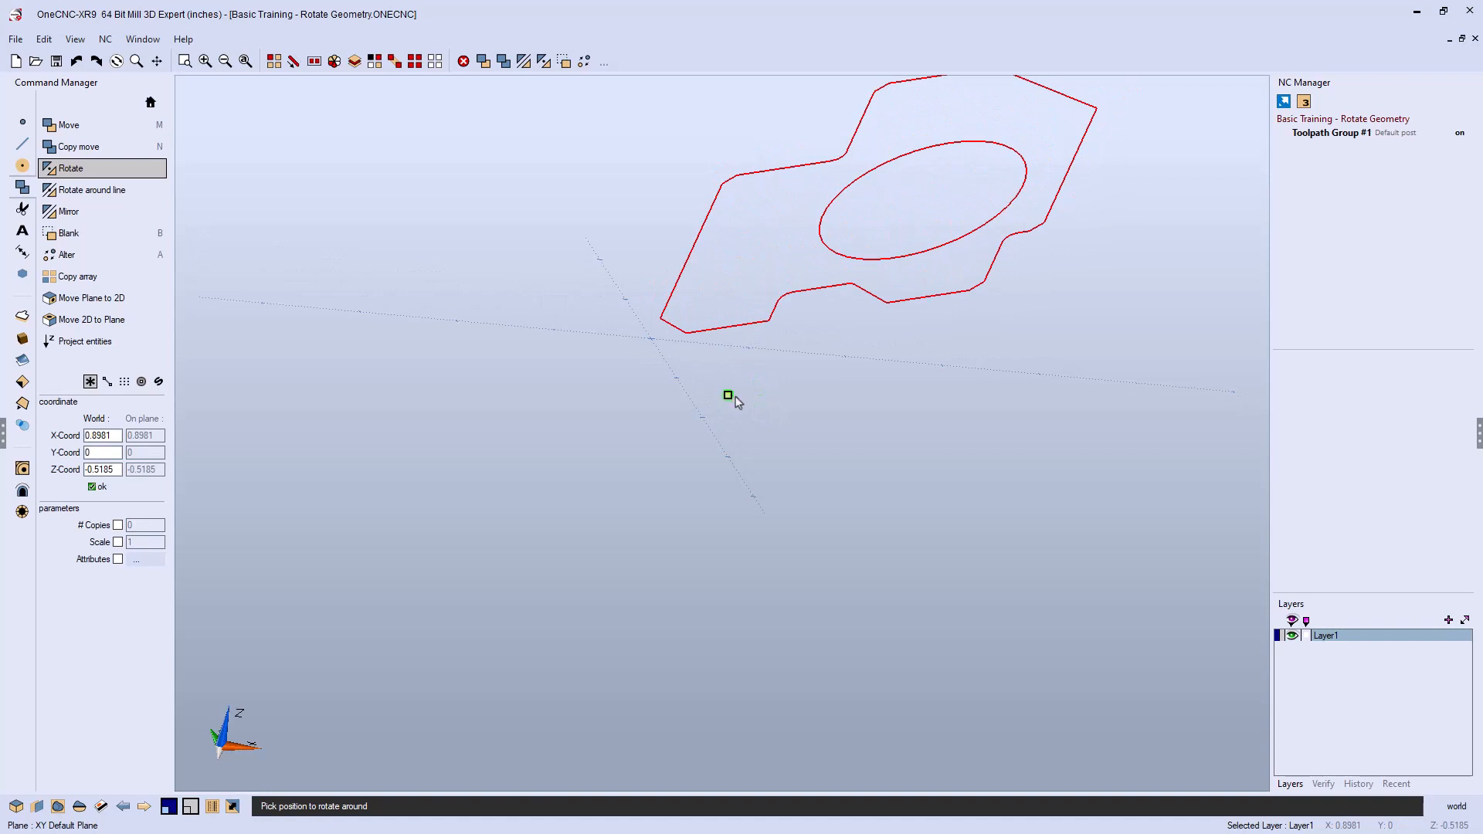
key("Escape")
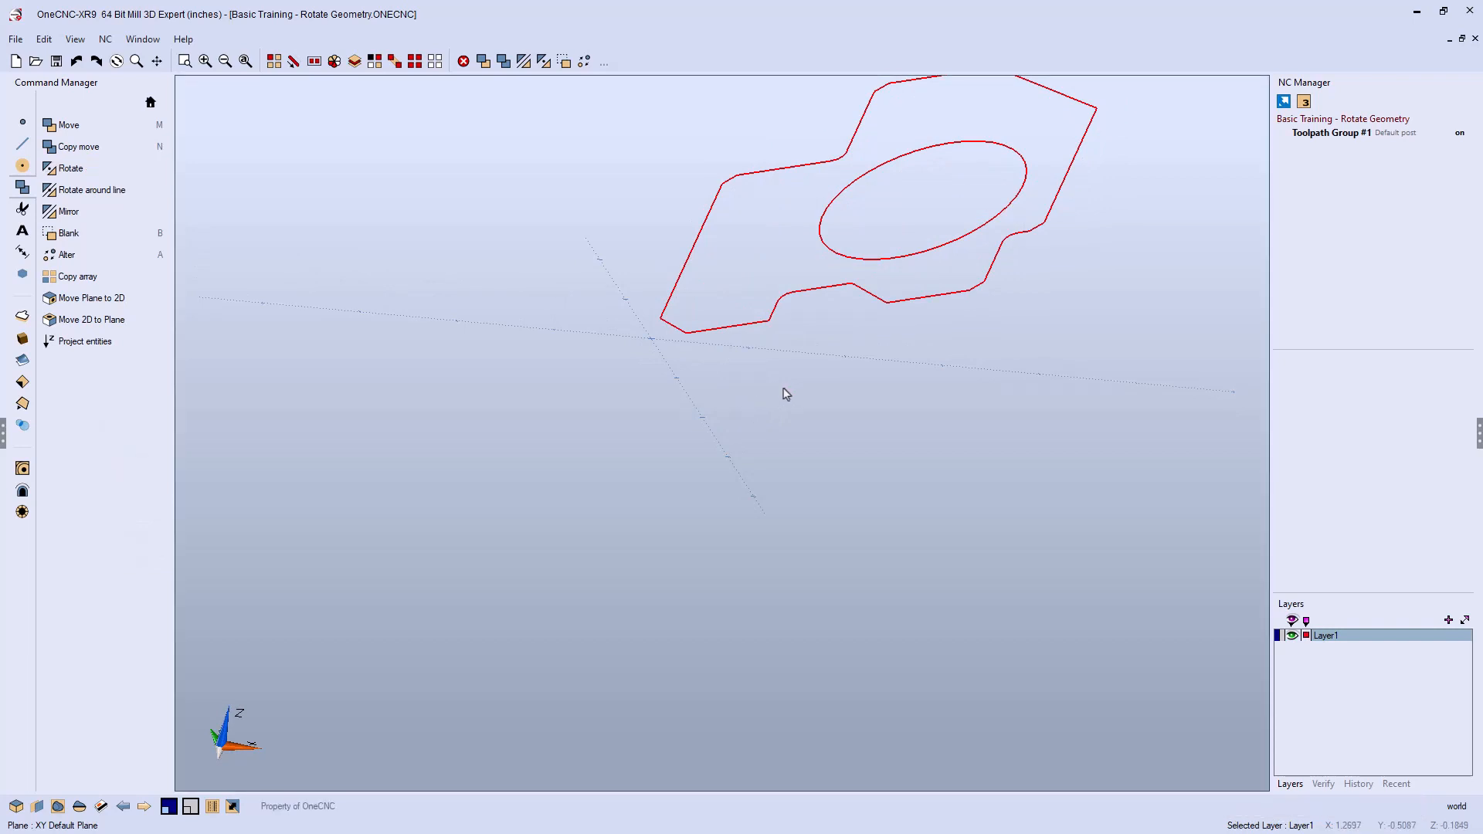
Step: Undo both rotations and return to the flat view of the XY plane
key("ctrl+z")
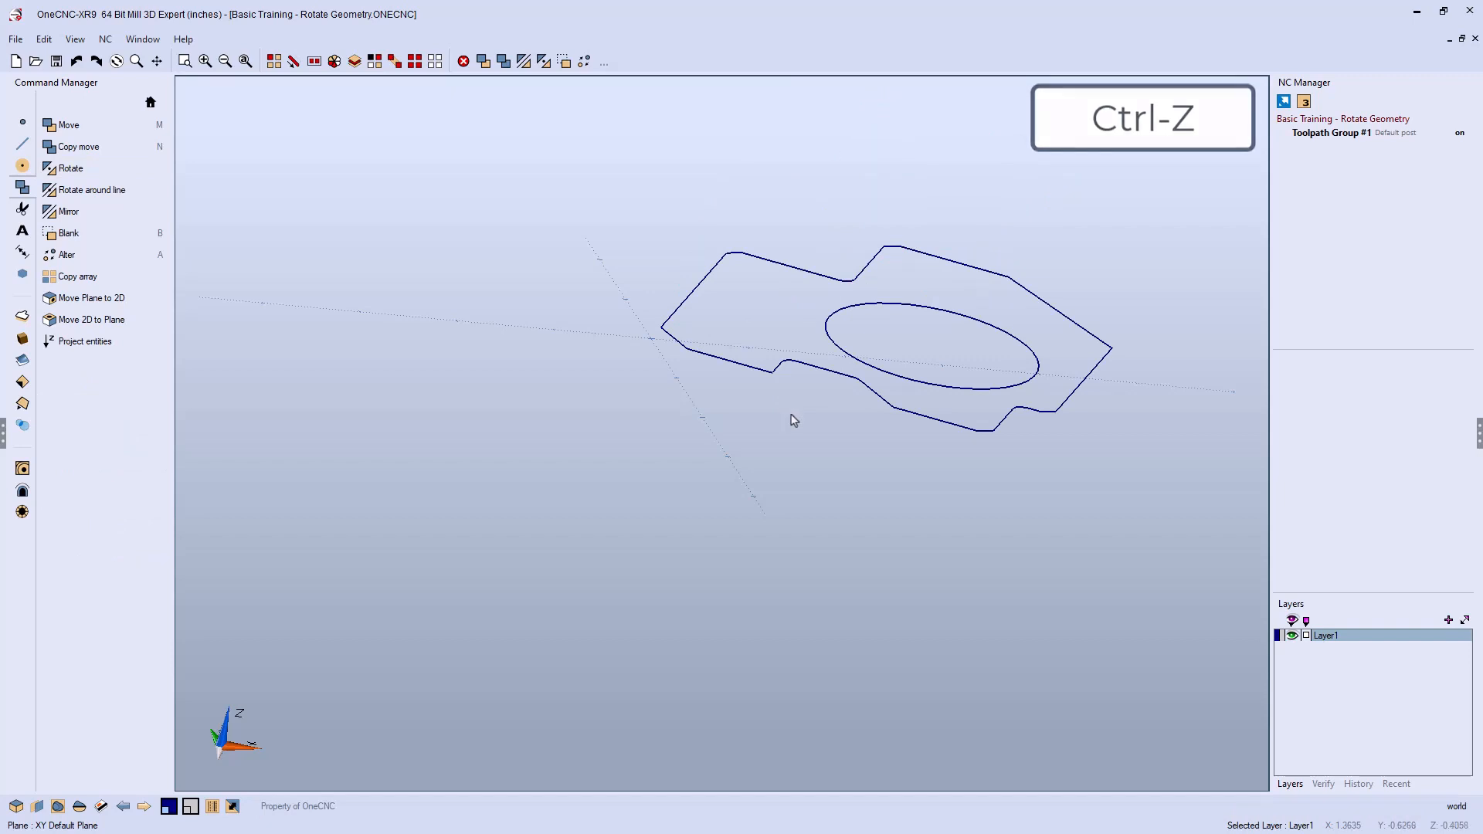
key("ctrl+z")
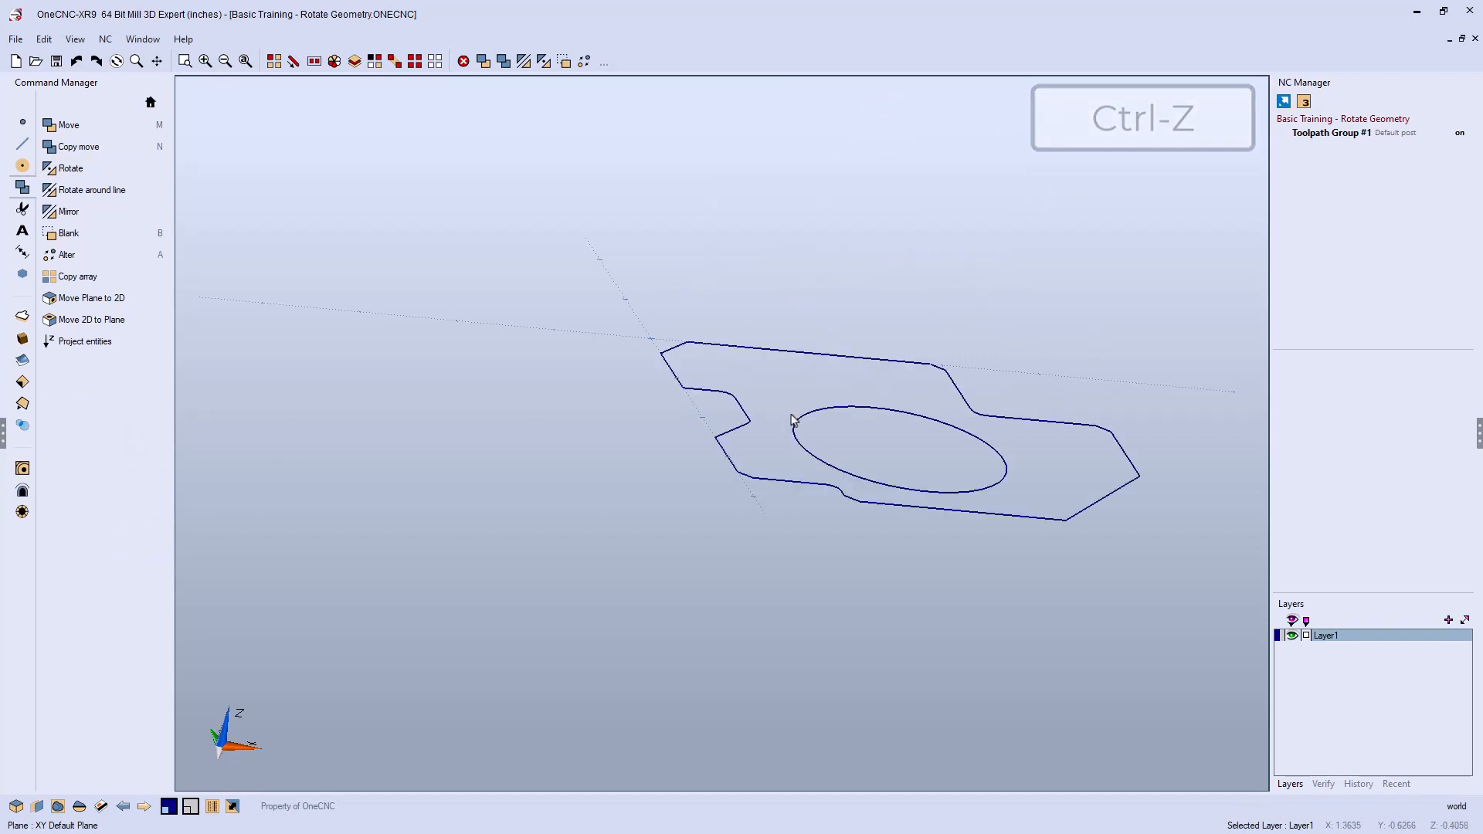
right_click(864, 392)
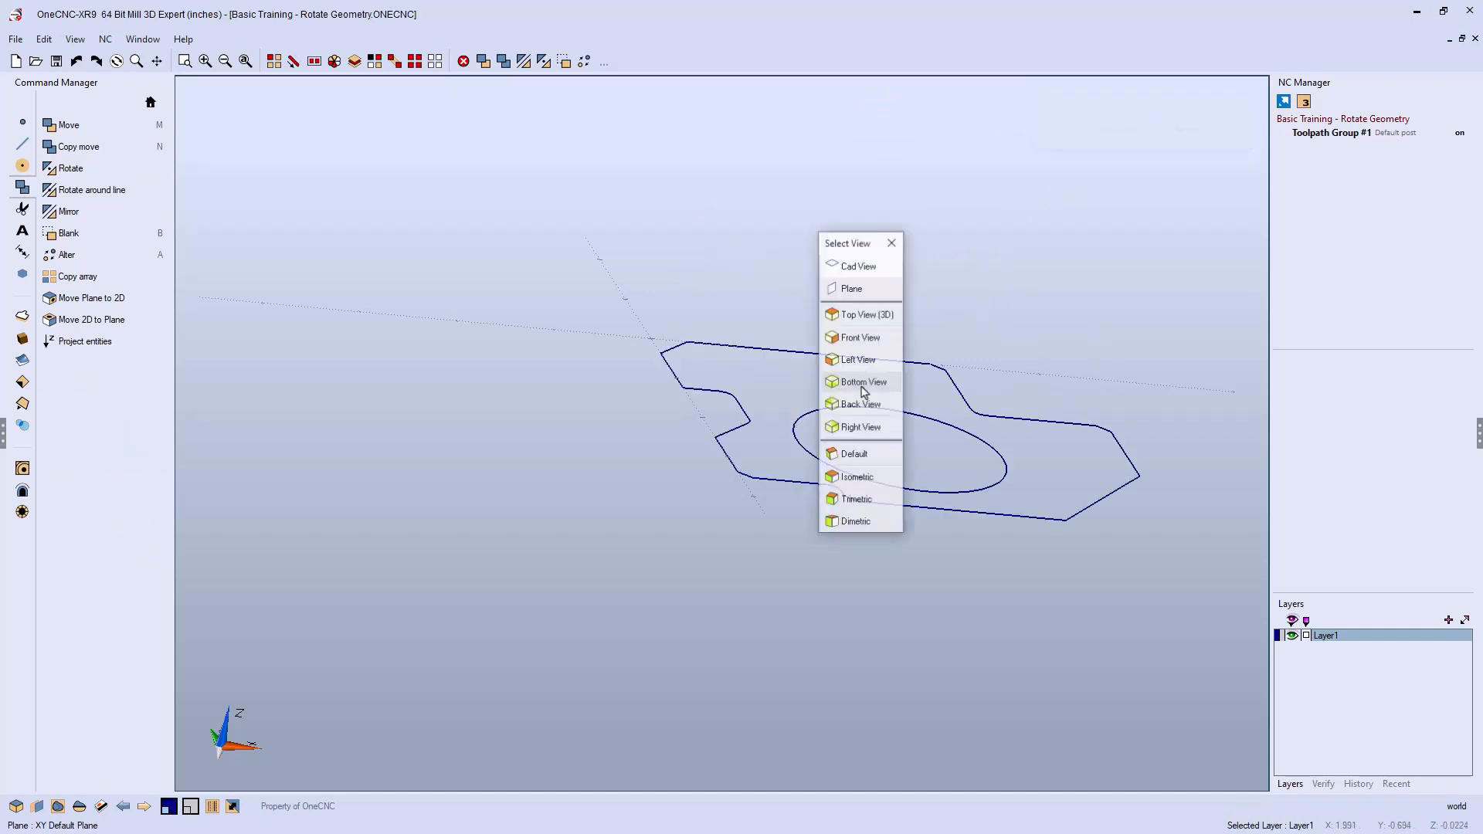
left_click(865, 382)
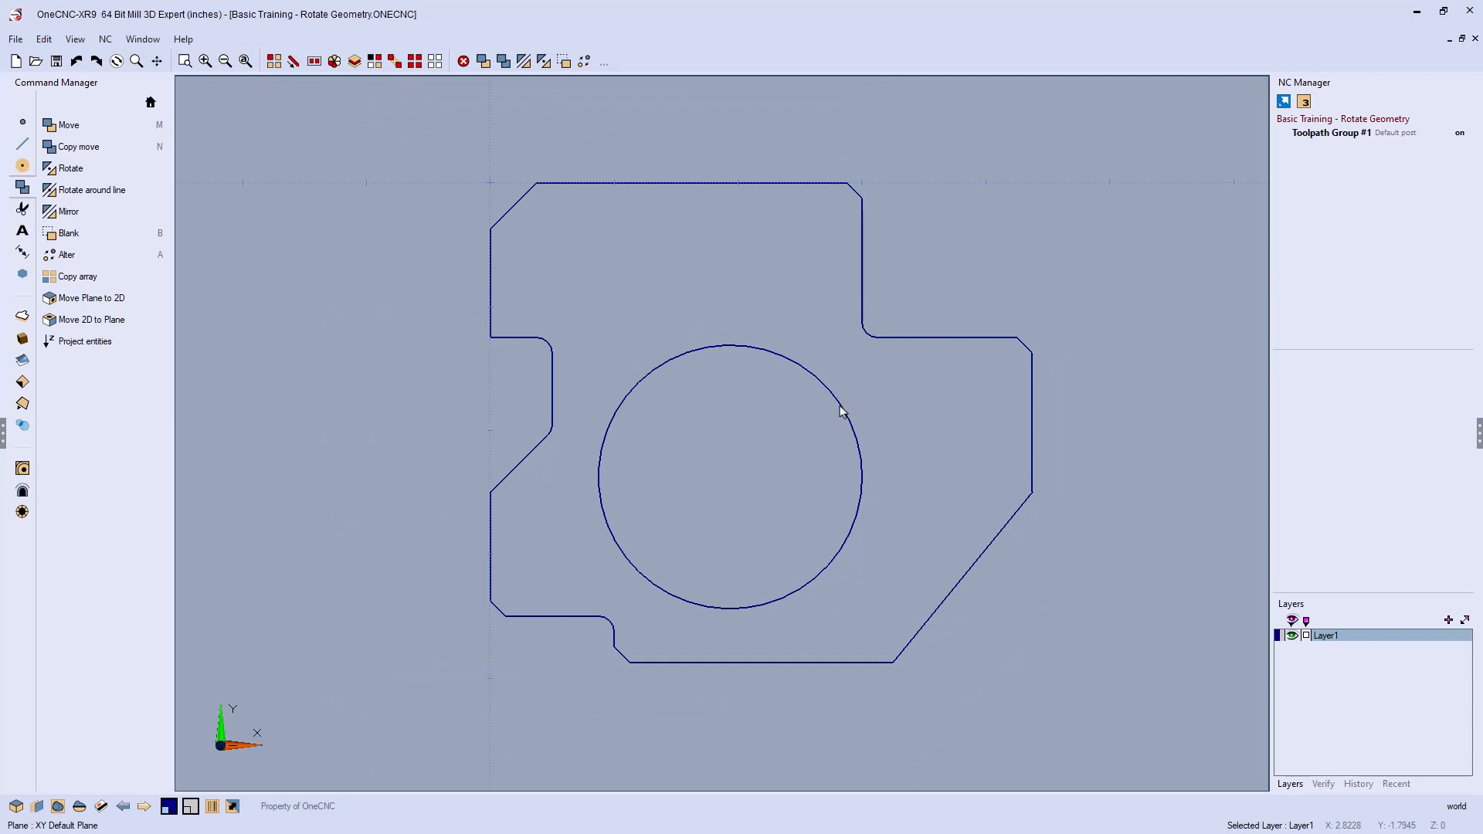
Step: Select all geometry and rotate it 40 degrees around the Z axis about the origin
key("ctrl+a")
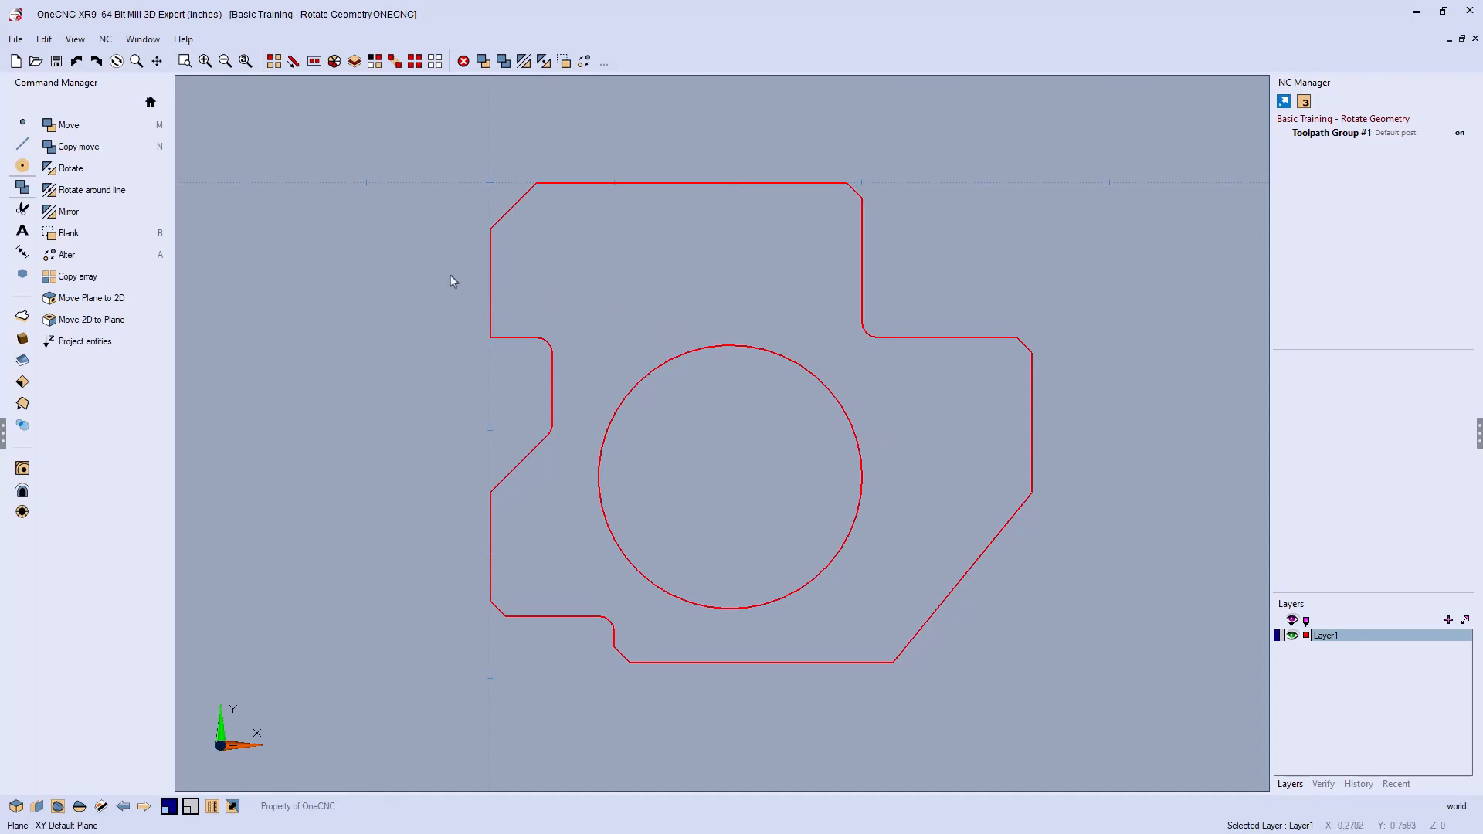
left_click(90, 171)
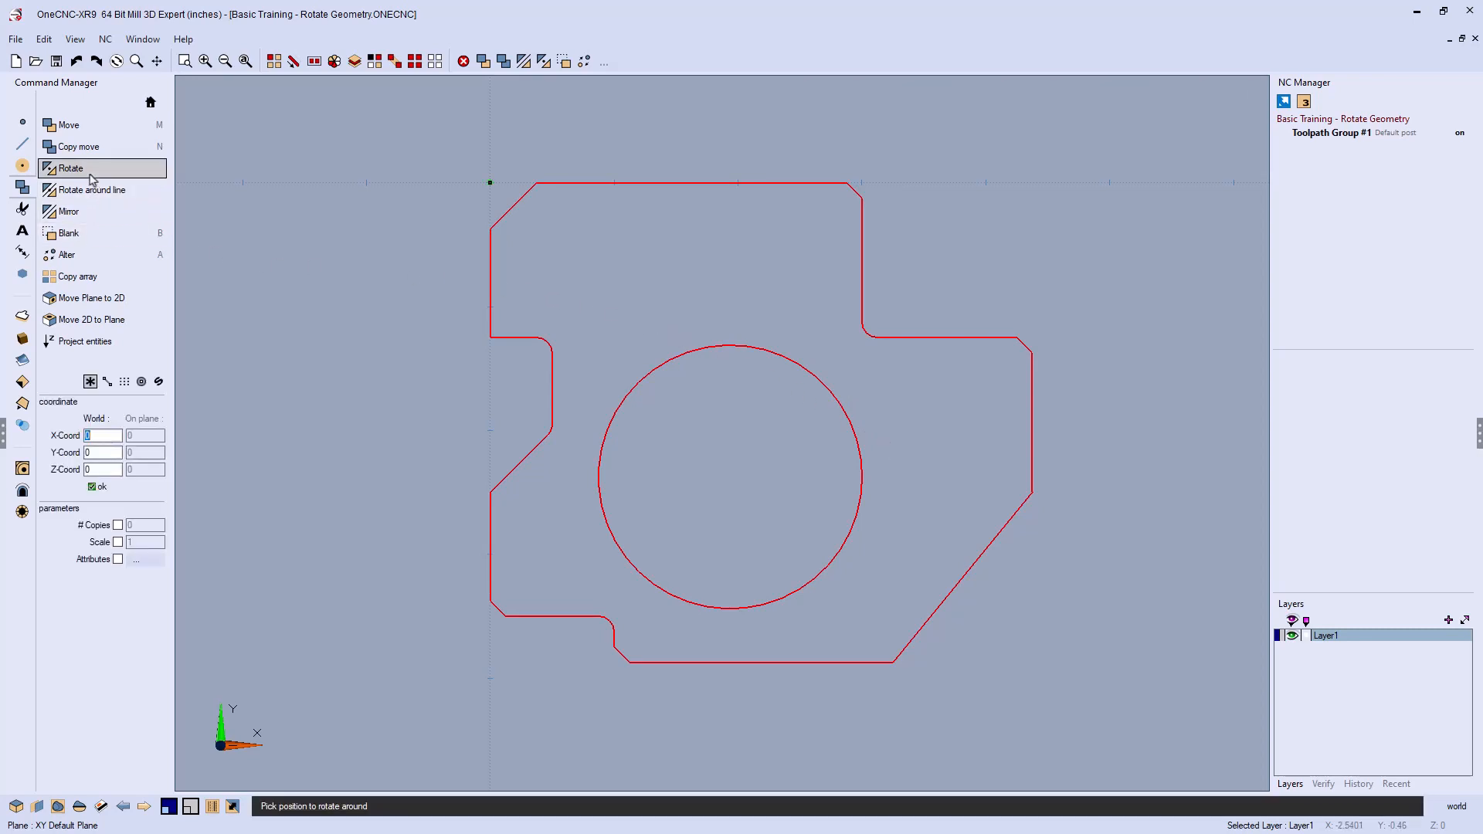
left_click(490, 184)
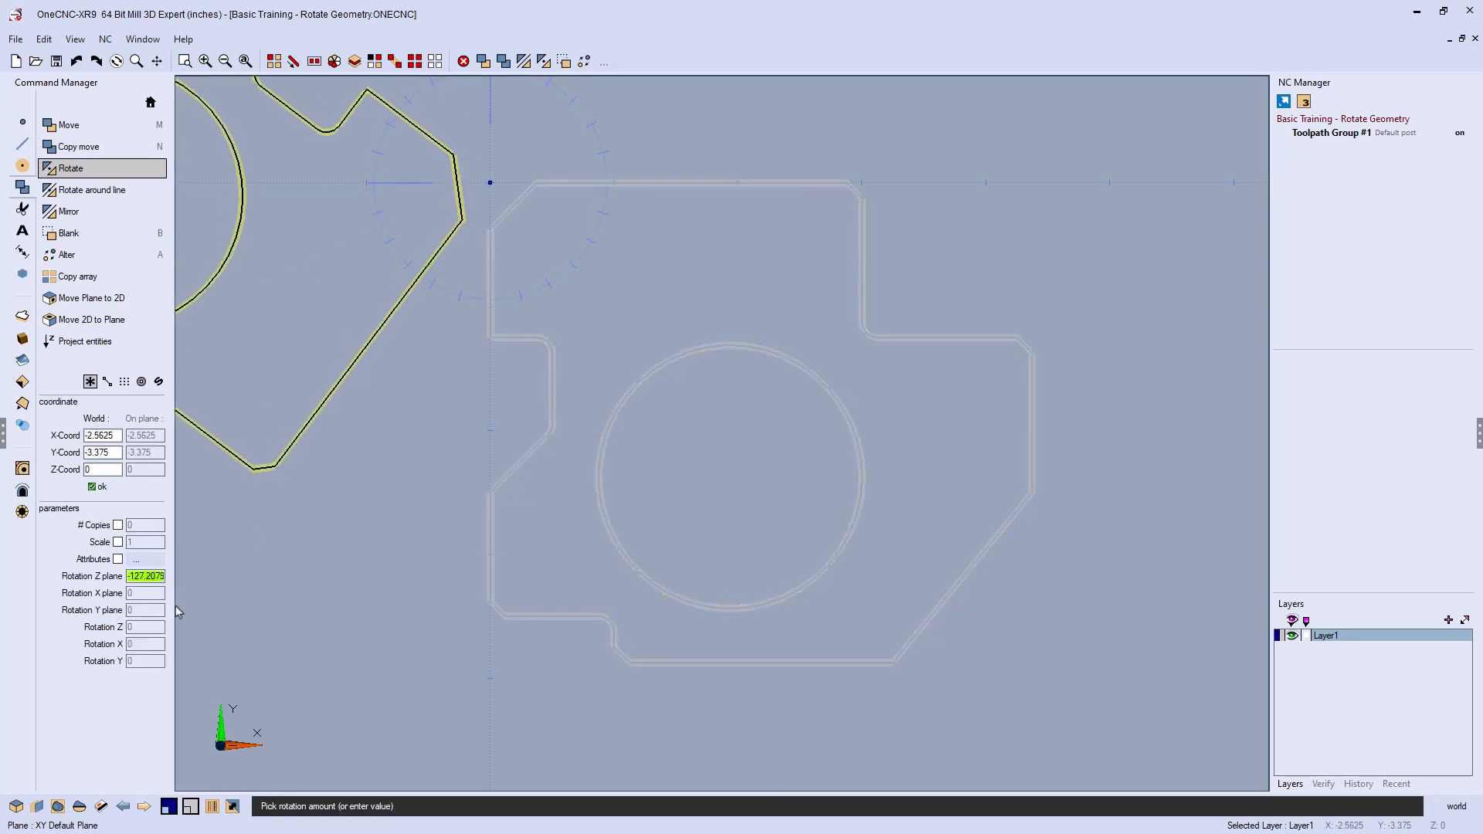
left_click(133, 627)
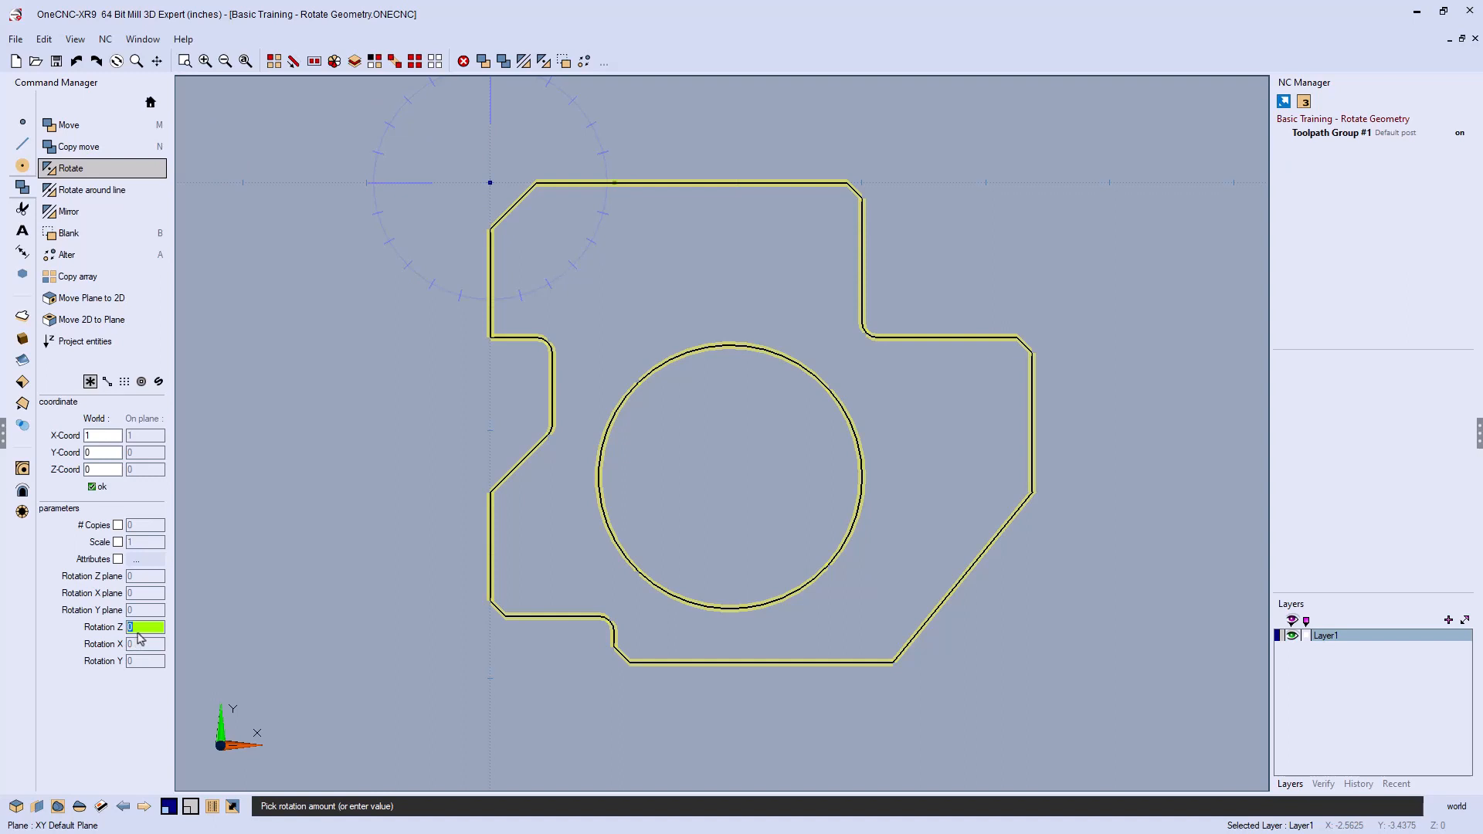
type("40")
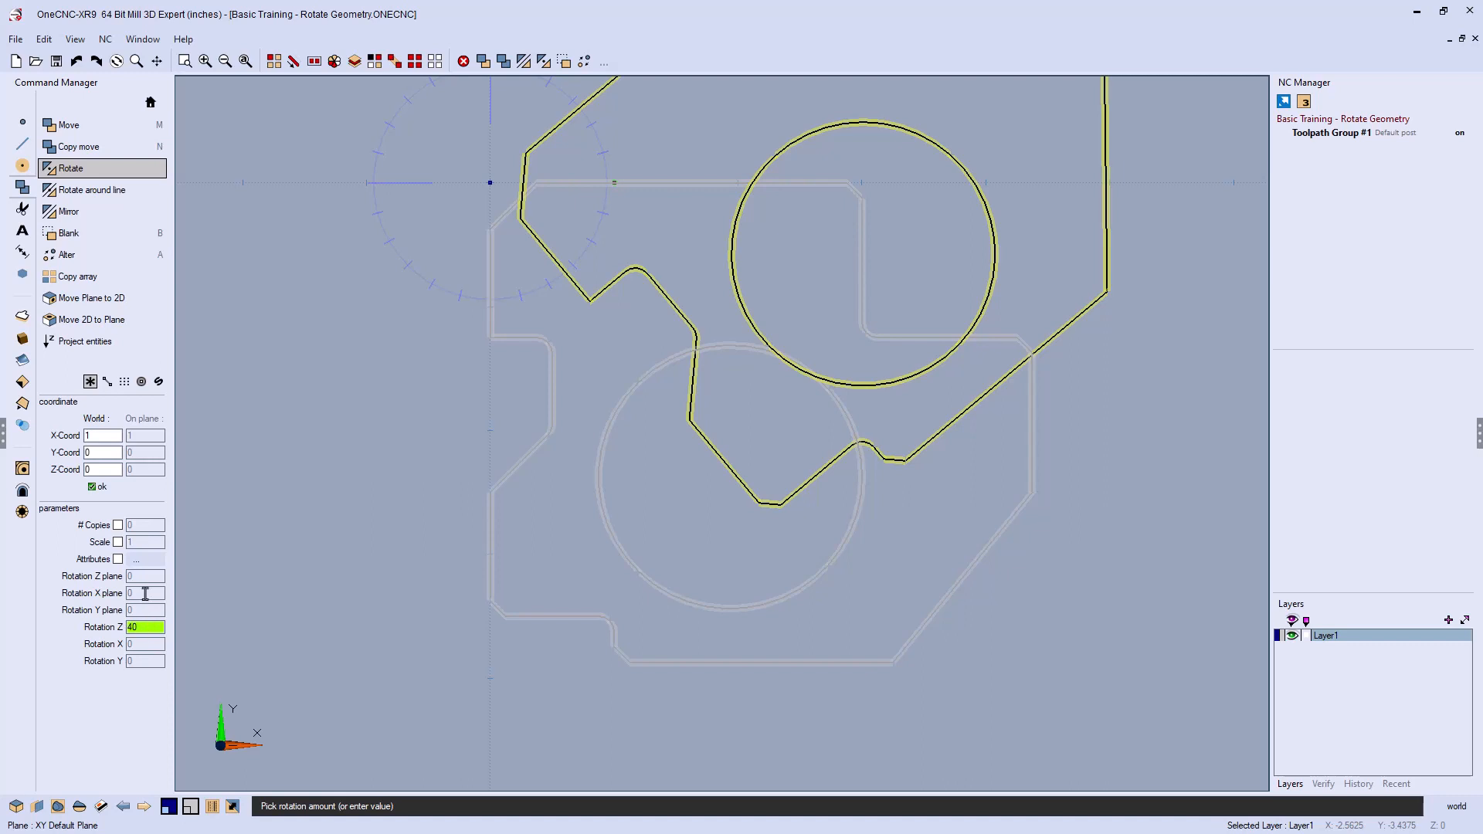
left_click(93, 487)
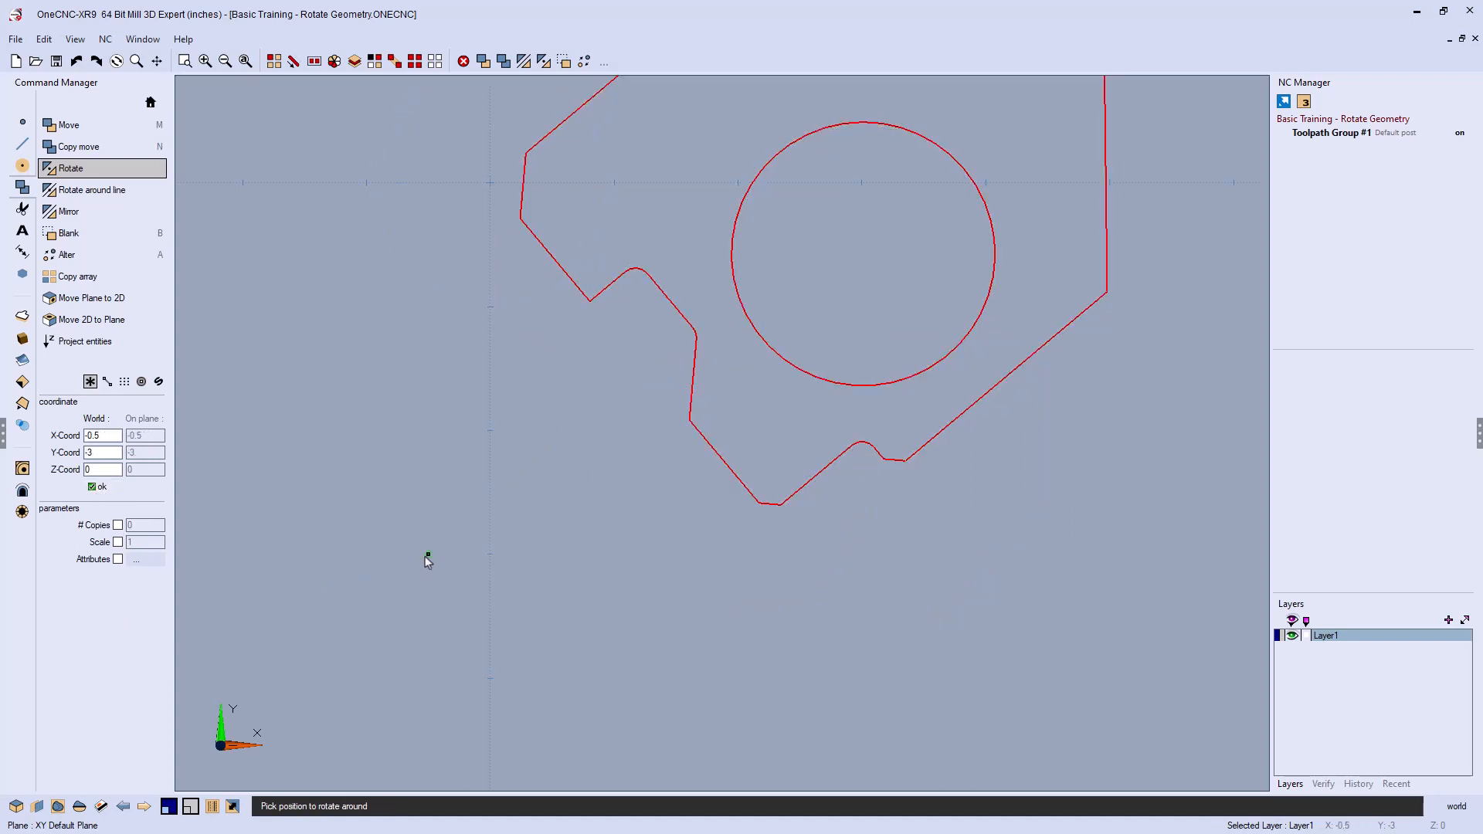
Step: Undo the last Z rotation and rotate all geometry around the X axis about the origin, standing it perpendicular to the XY plane
key("ctrl+z")
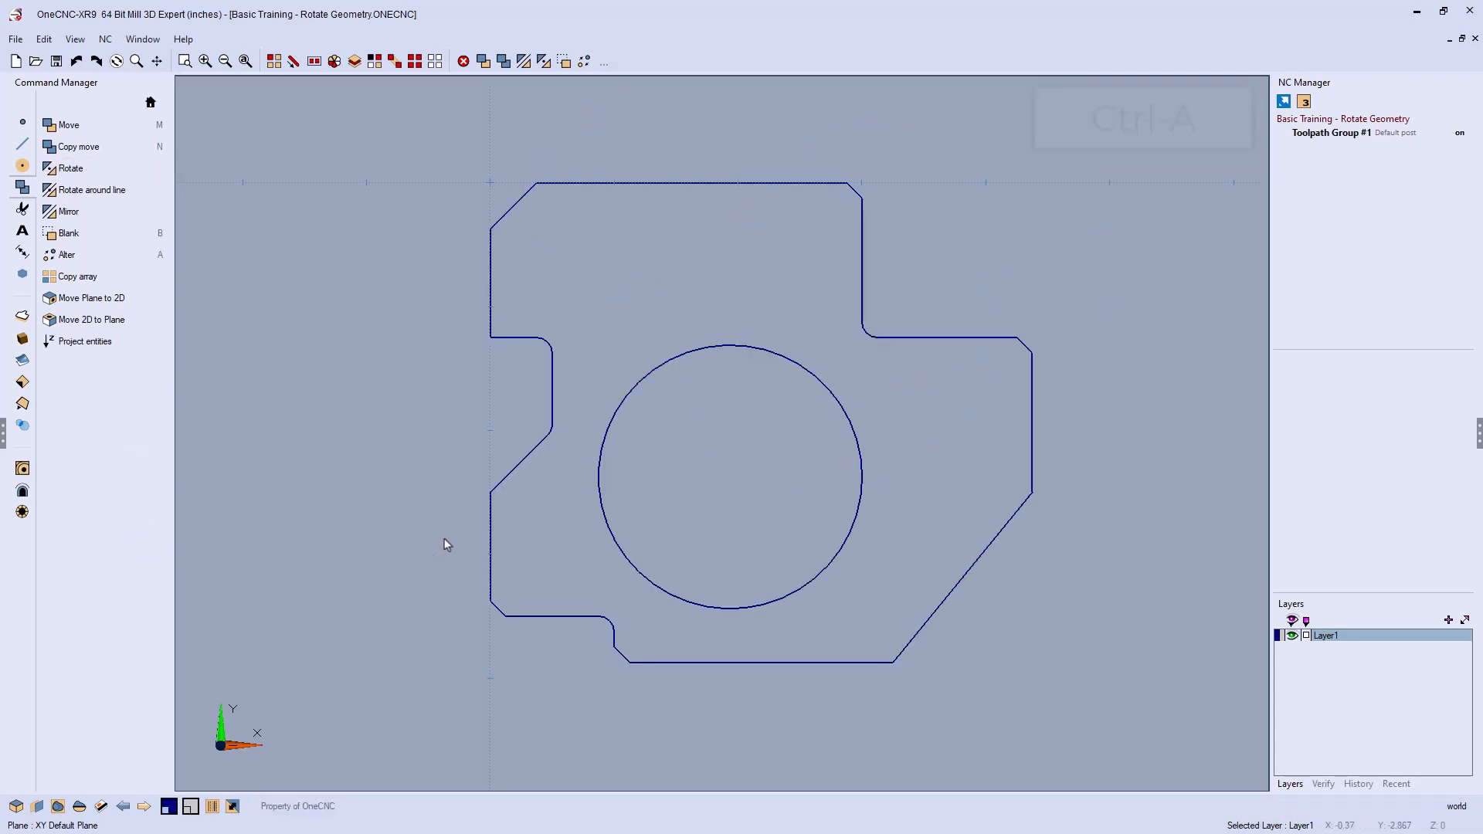
key("ctrl+a")
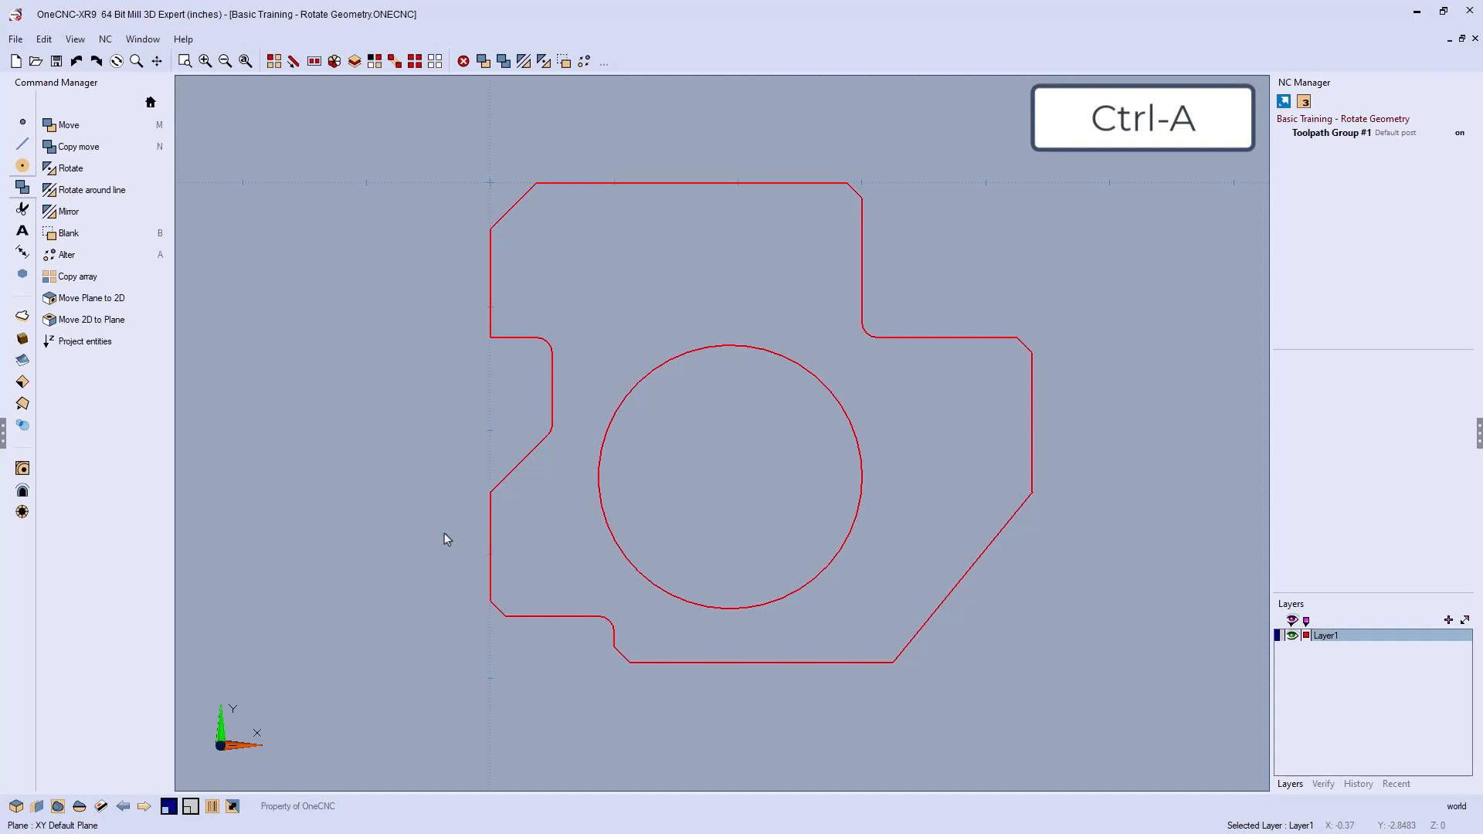
left_click(81, 169)
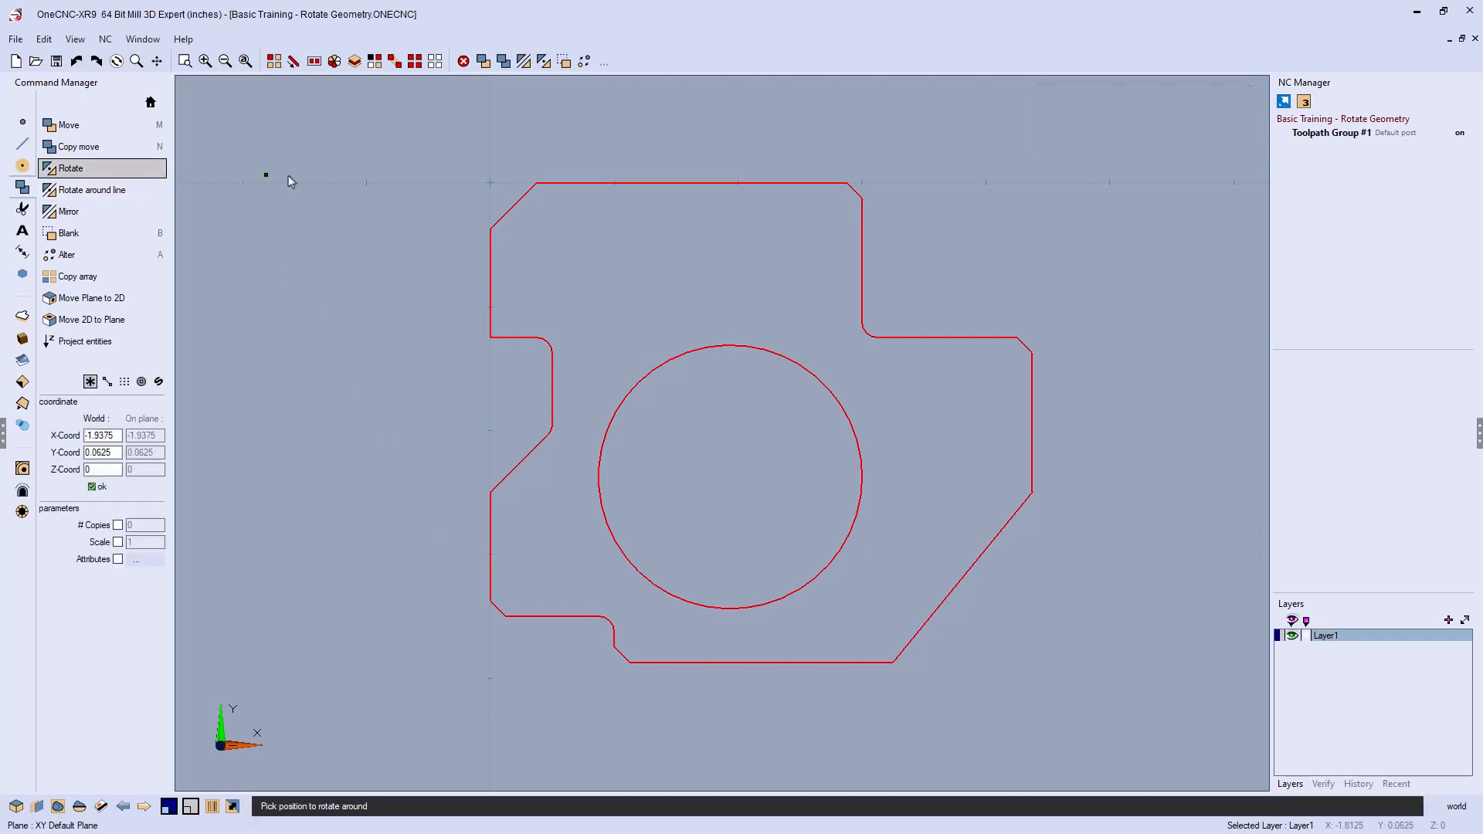
left_click(490, 183)
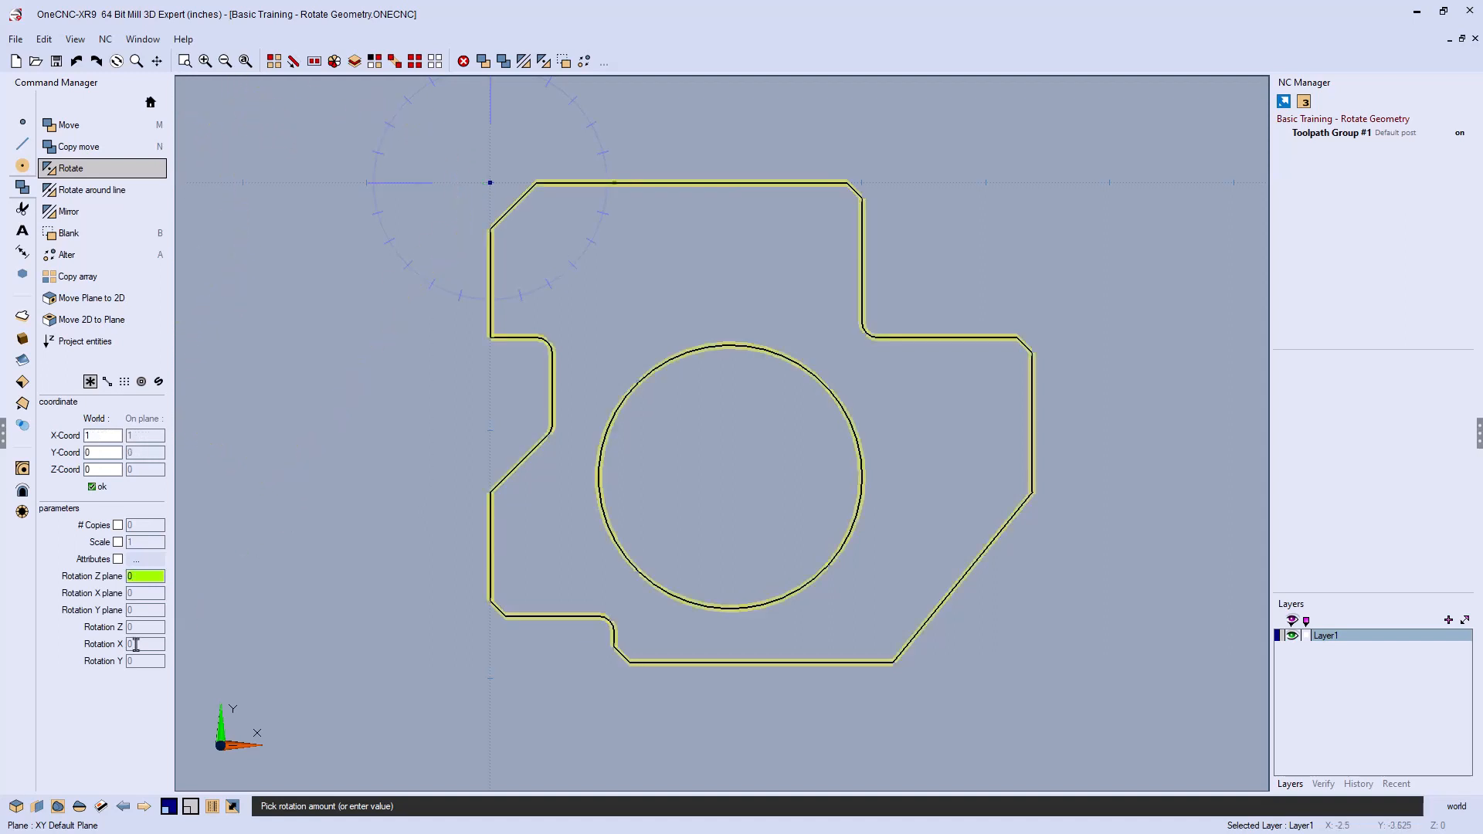
left_click(135, 644)
double_click(130, 645)
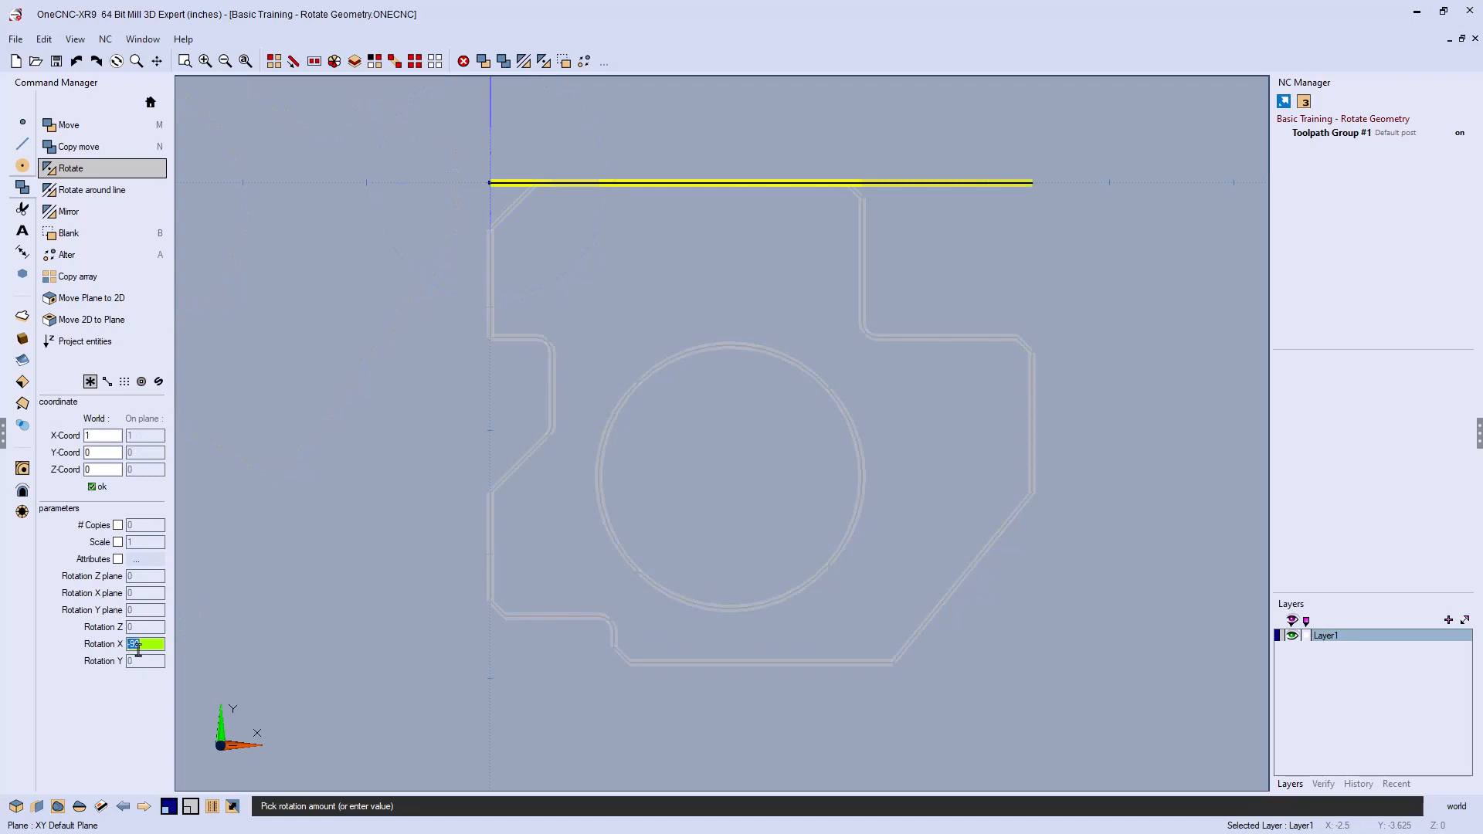
left_click(92, 486)
mouse_move(569, 551)
middle_mouse_down()
mouse_move(502, 479)
mouse_move(440, 483)
mouse_move(605, 486)
middle_mouse_up()
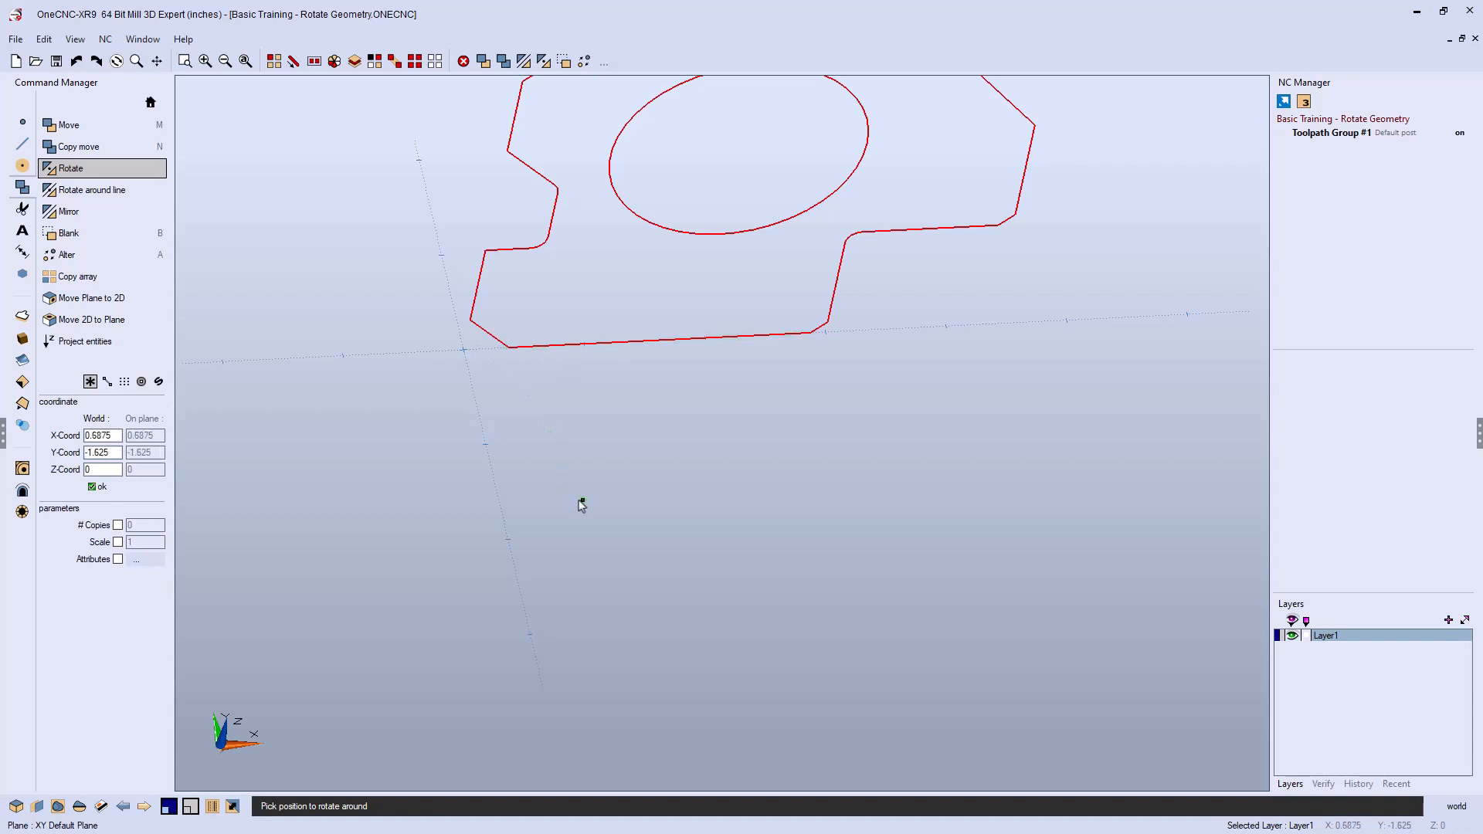
key("Escape")
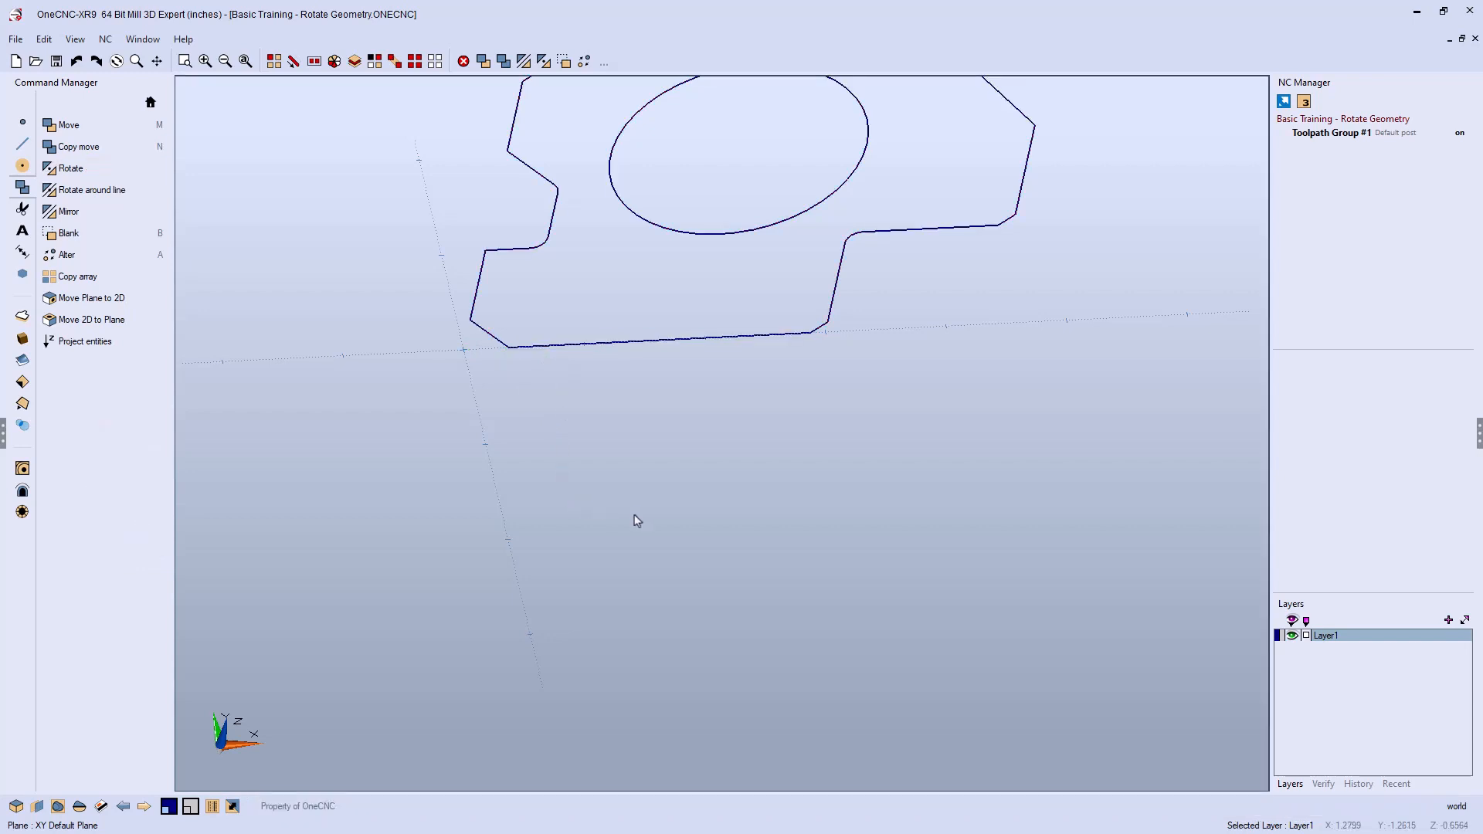
Step: Undo the rotation around the X axis and return to the flat view of the XY plane
key("ctrl+z")
scroll(919, 444, "down", 2)
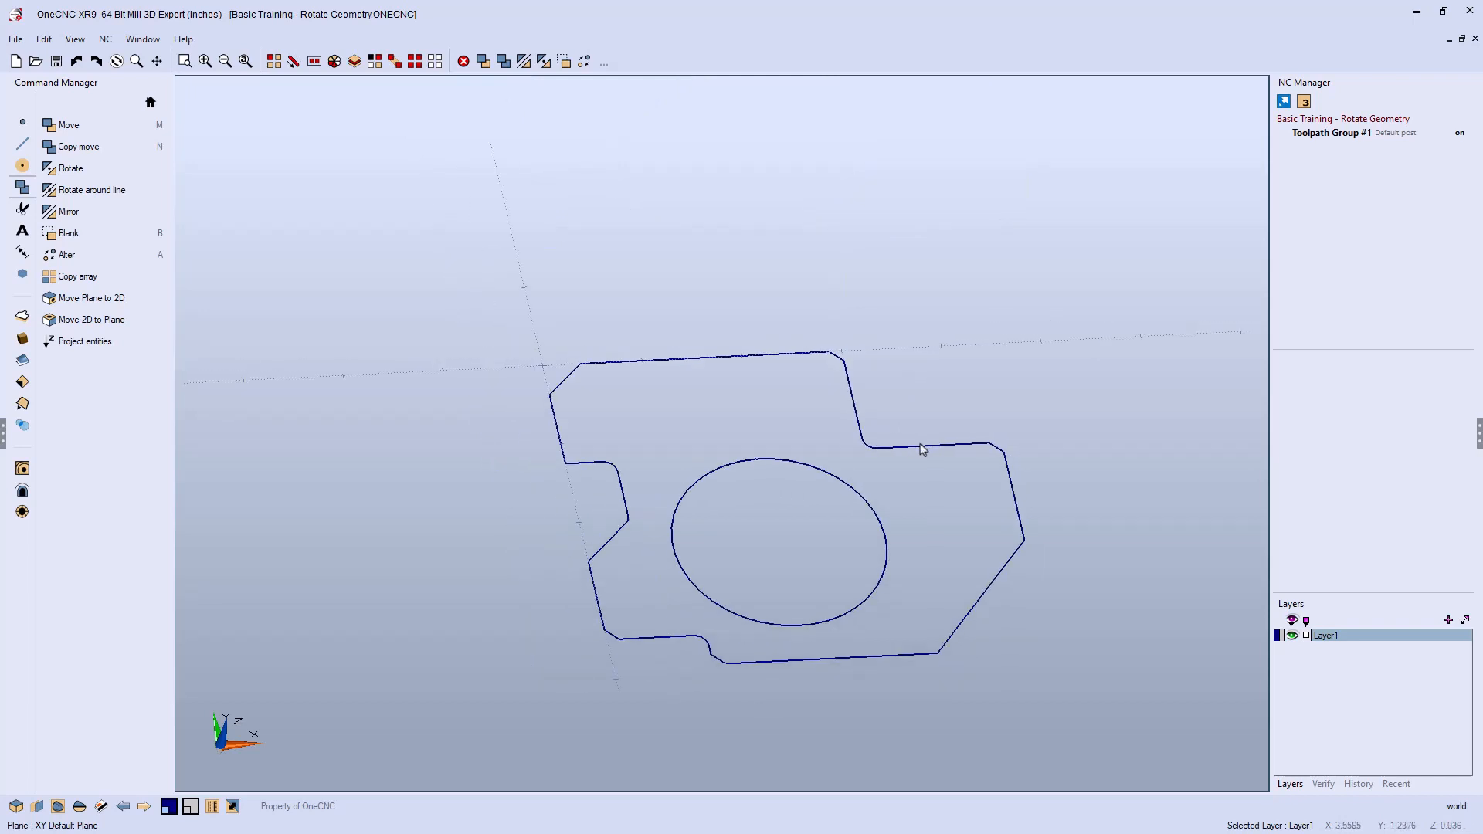
key("v")
key("t")
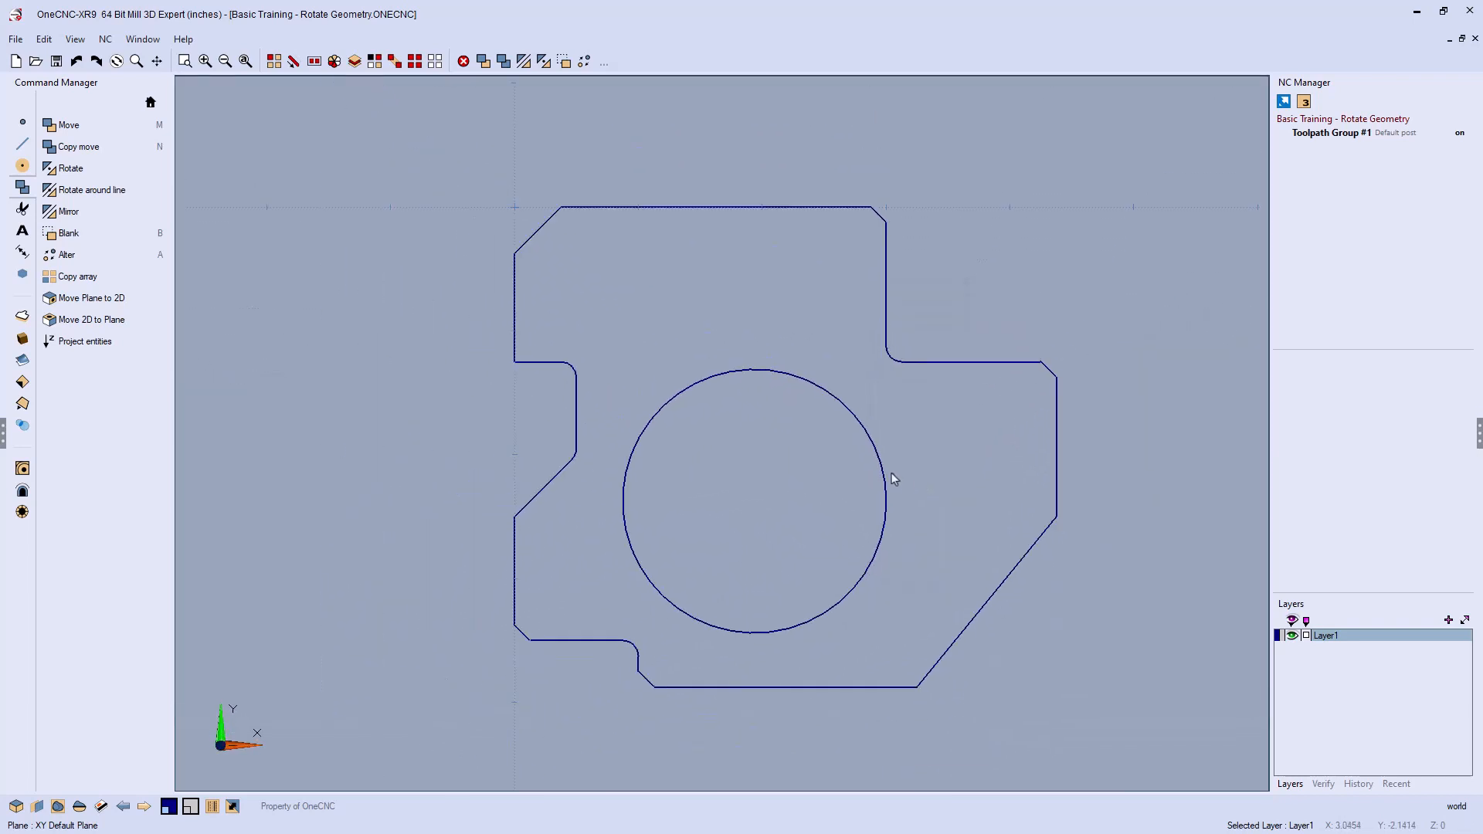
key("ctrl+a")
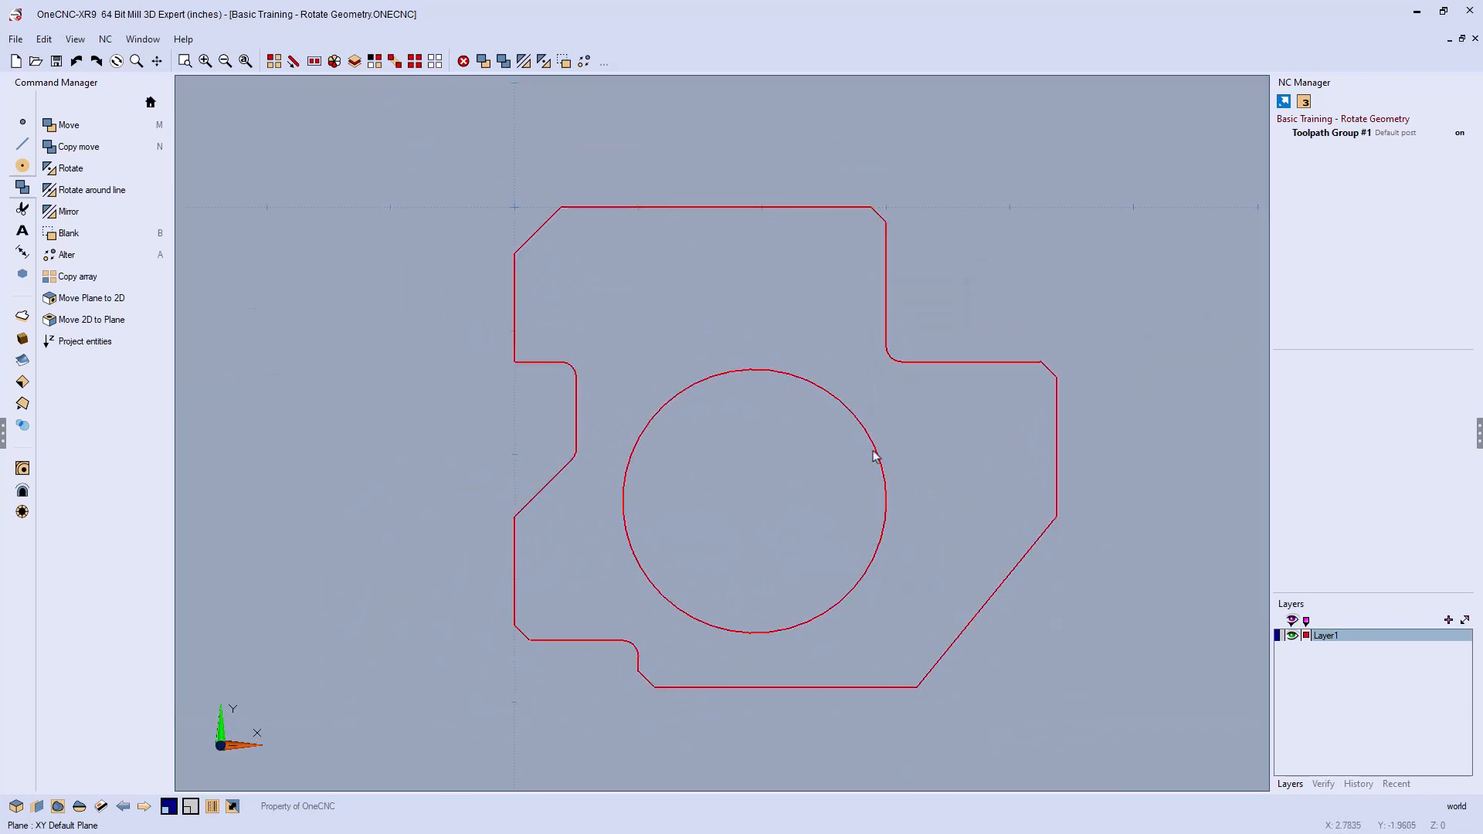
left_click(523, 61)
left_click(515, 208)
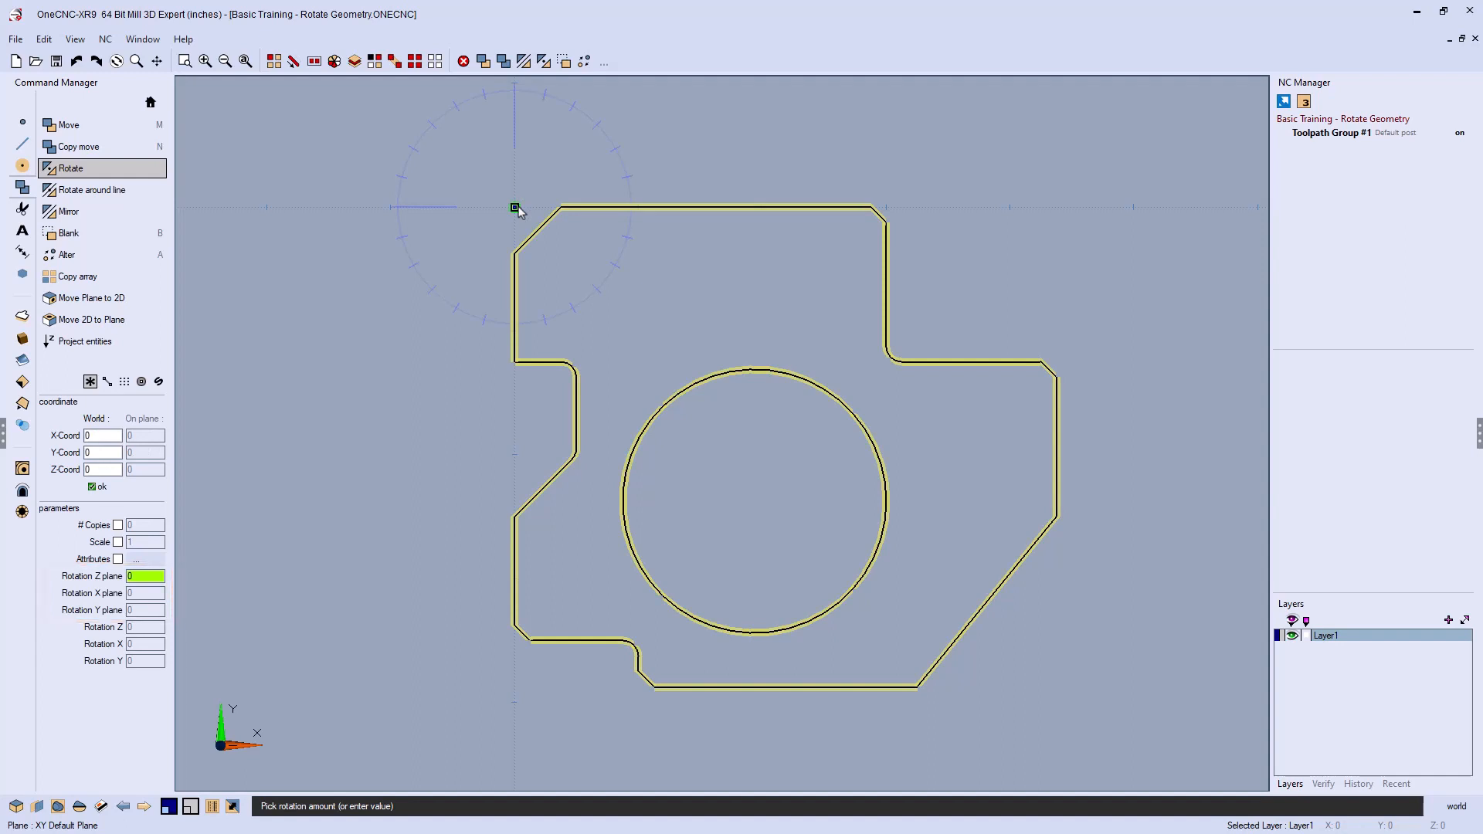
key("Escape")
key("Escape")
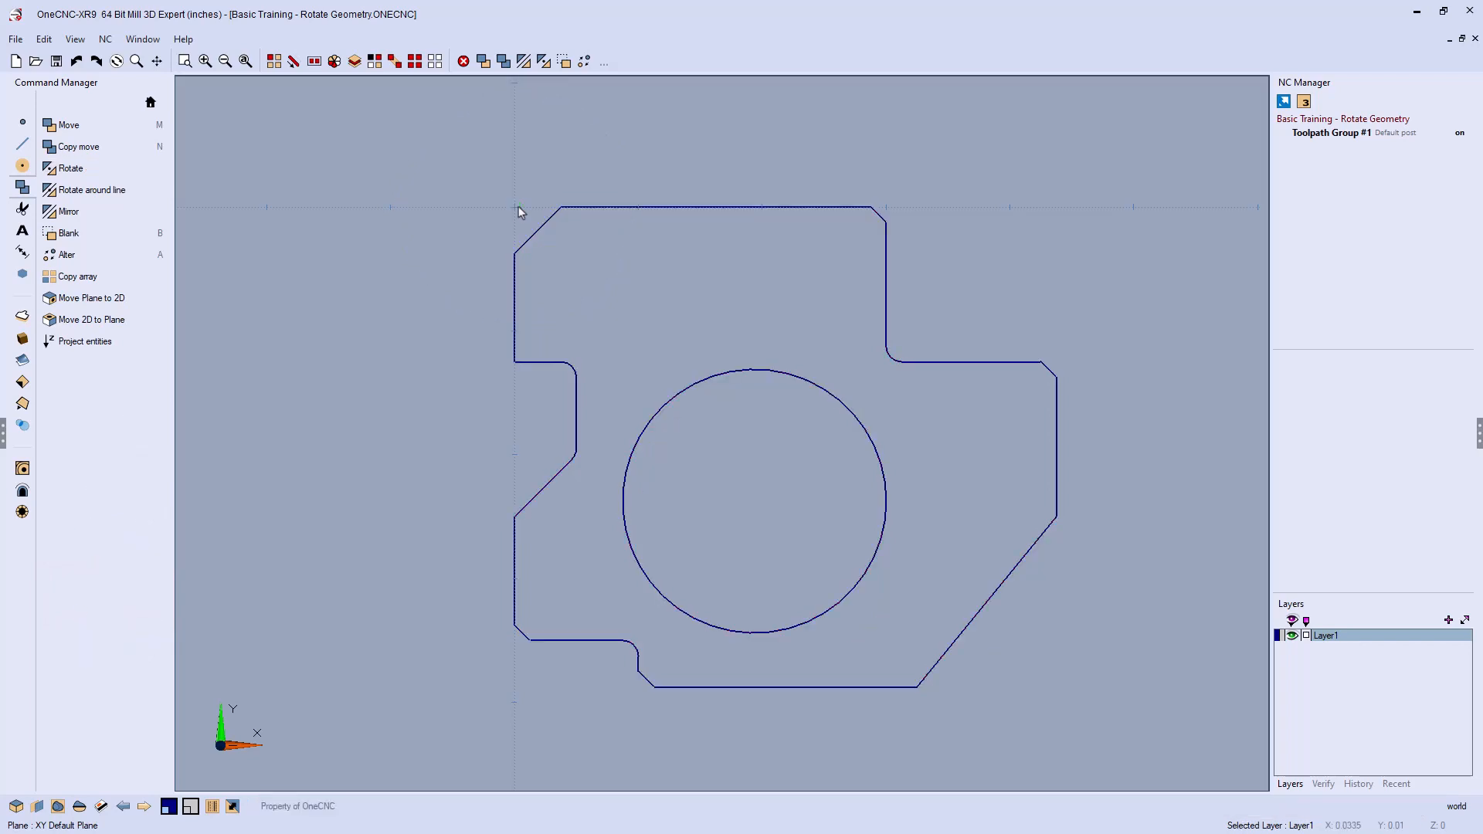